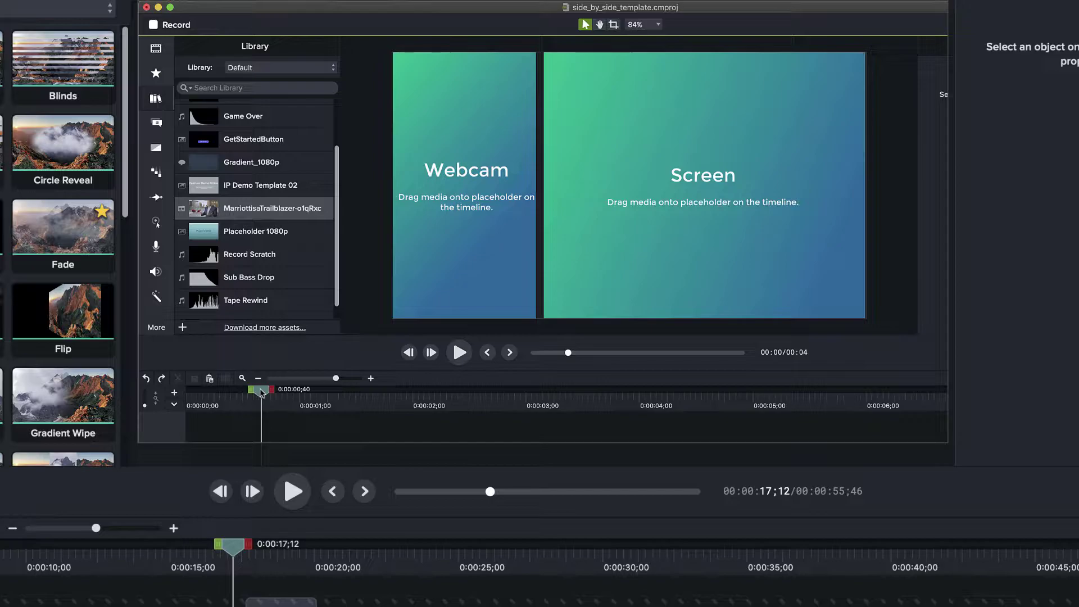
- Play and scrub through the transition from the Side-by-Side clip to the forest clip, between about 17 and 21 seconds
key(space)
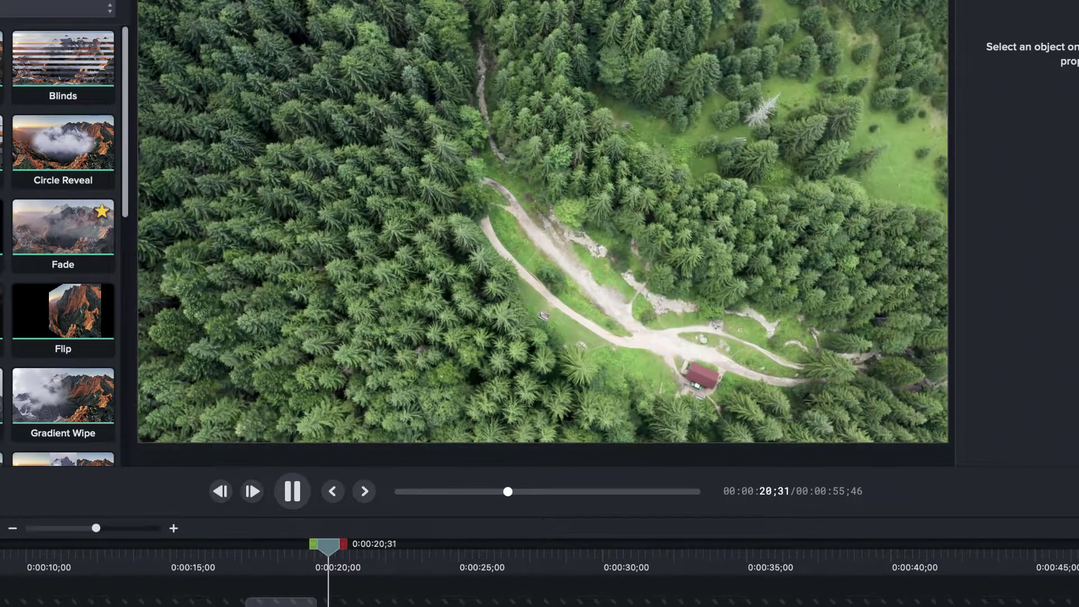
key(space)
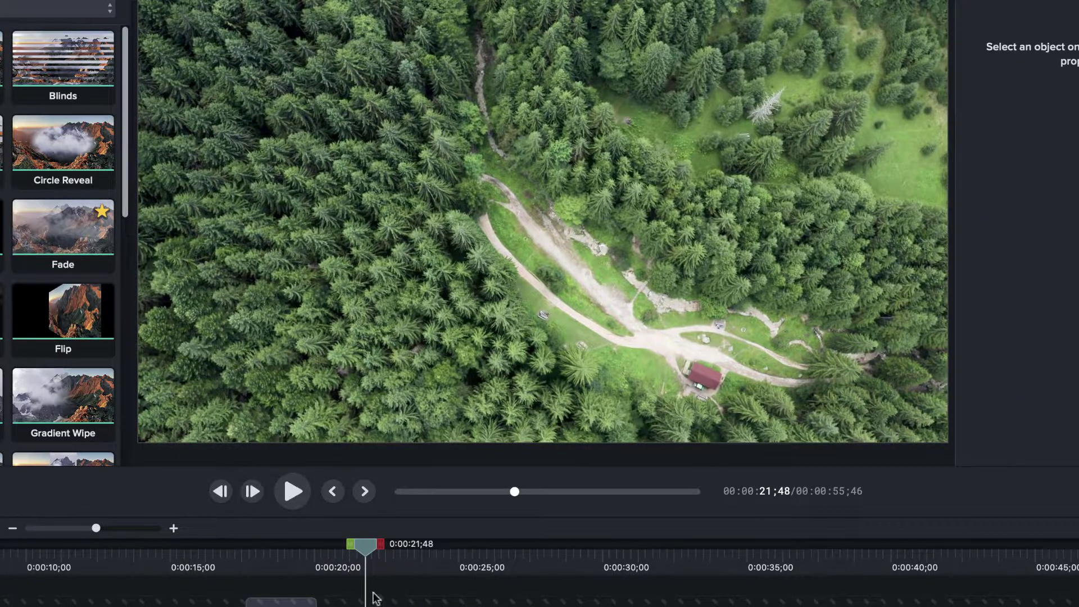
drag(236, 568, 319, 571)
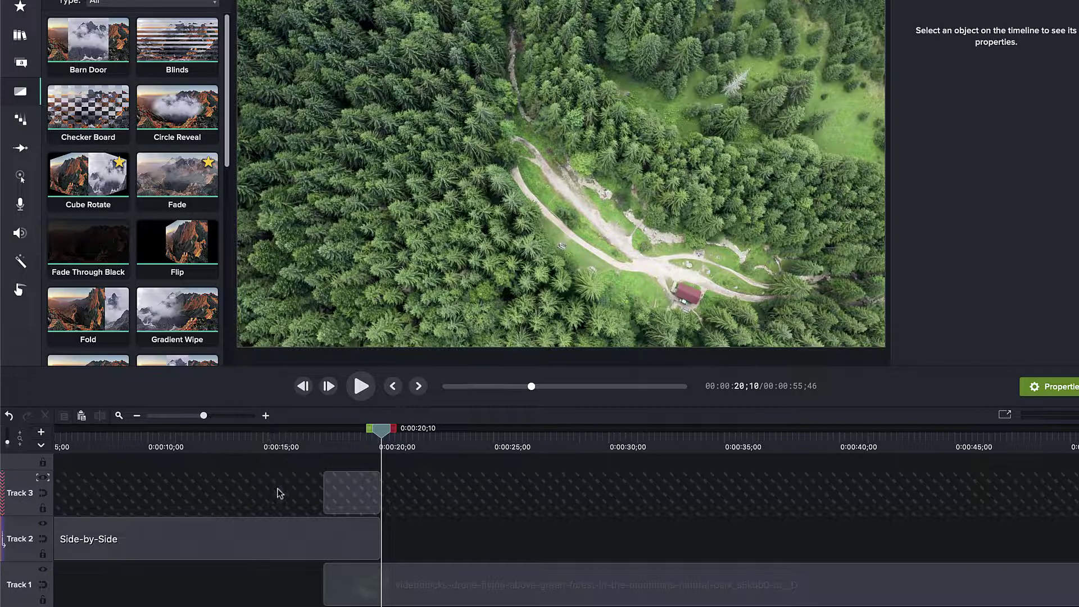
scroll(292, 482, up, 1)
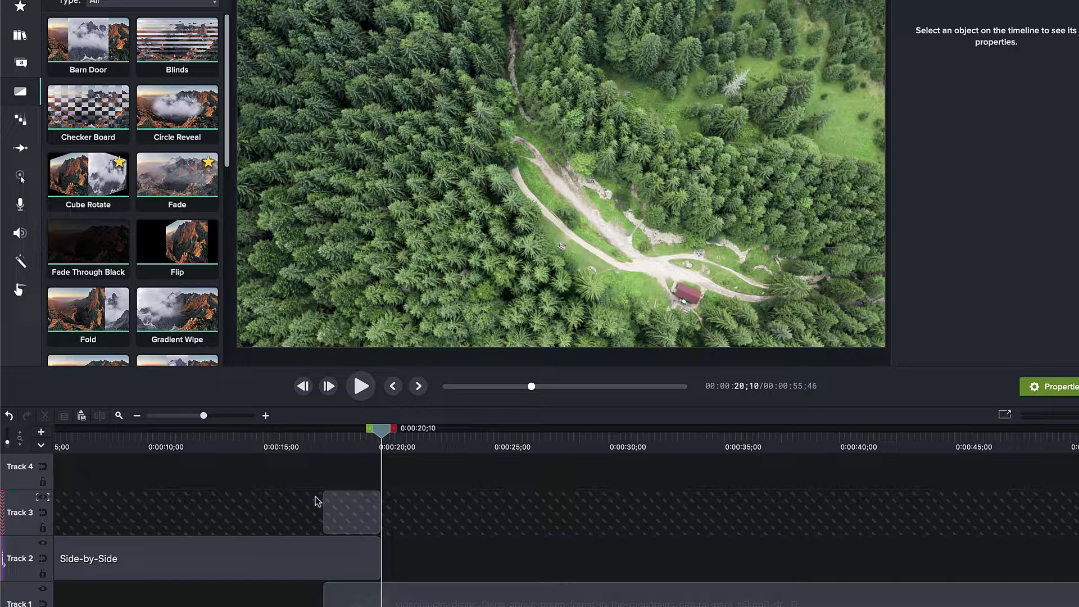
scroll(305, 481, down, 1)
mouse_move(313, 450)
mouse_down()
mouse_move(301, 449)
mouse_move(337, 451)
mouse_move(308, 452)
mouse_up()
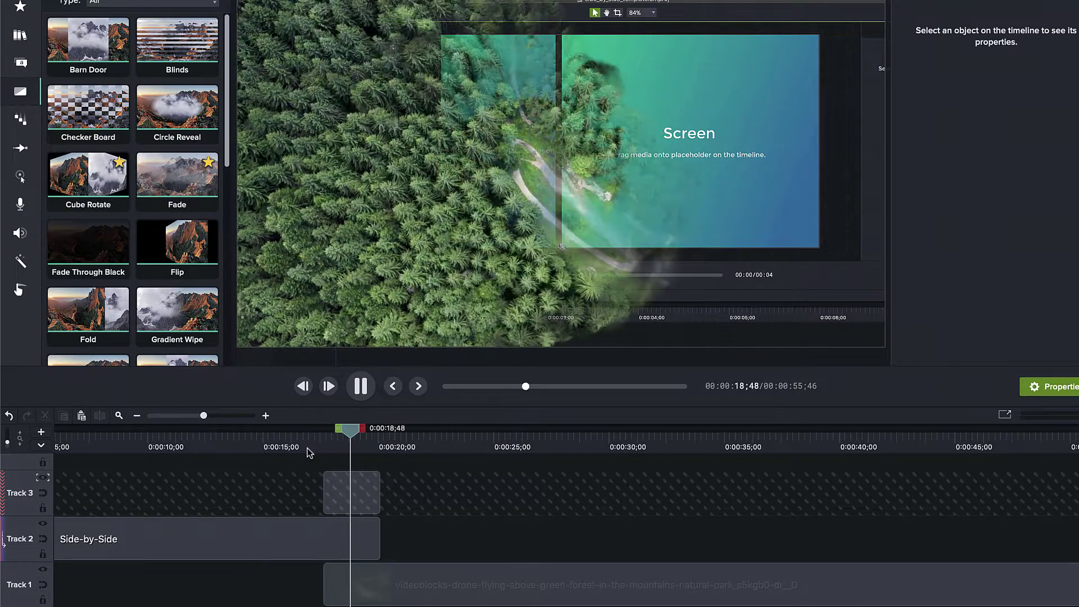
key(space)
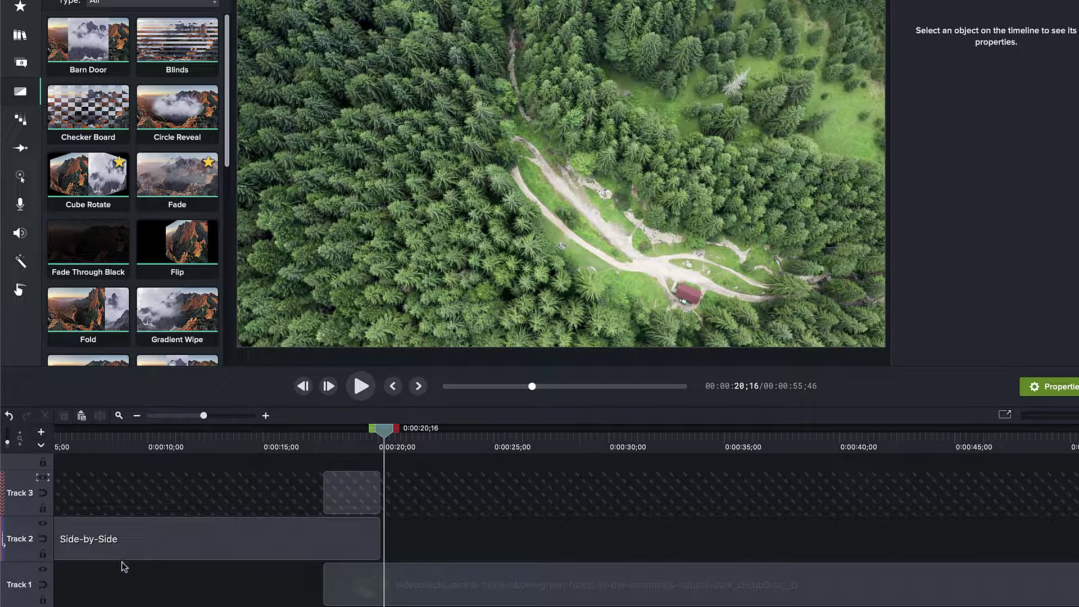
- Solo Track 1 to view the drone forest clip alone near 20 seconds, then restore all tracks
alt+click(43, 569)
mouse_move(384, 430)
mouse_down()
mouse_move(288, 435)
mouse_move(378, 442)
mouse_up()
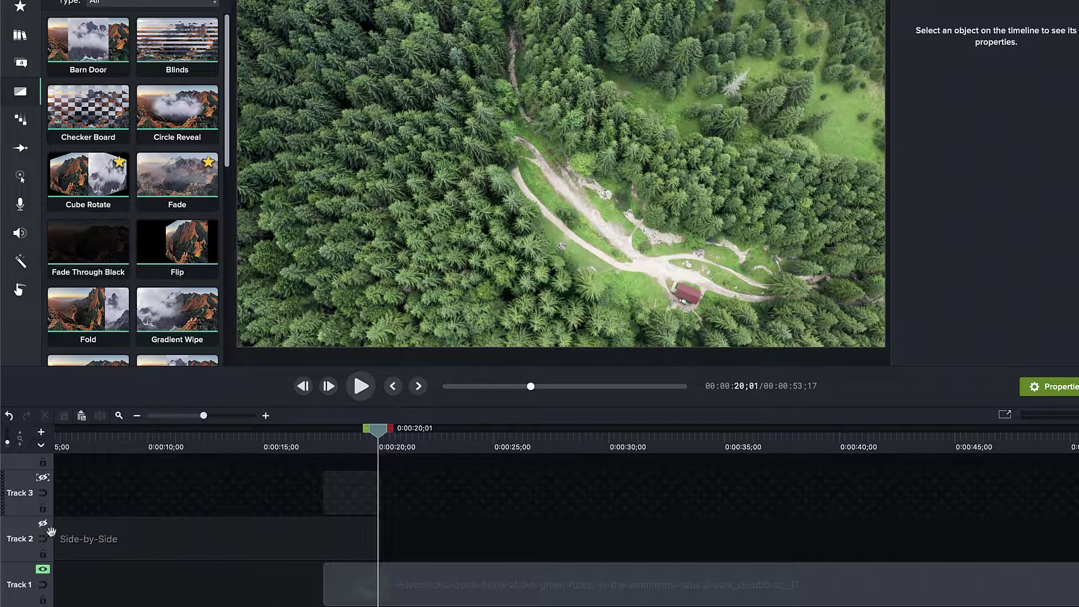
alt+click(43, 570)
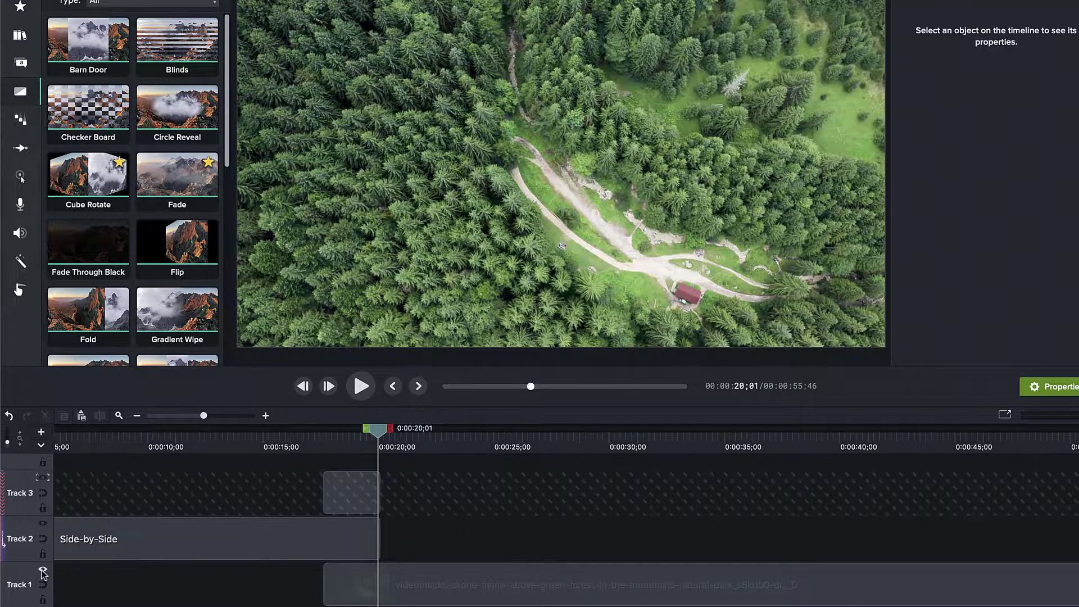
- Solo Track 2 and scrub back to about 16;37 to view the Side-by-Side clip alone, then restore all tracks
alt+click(43, 525)
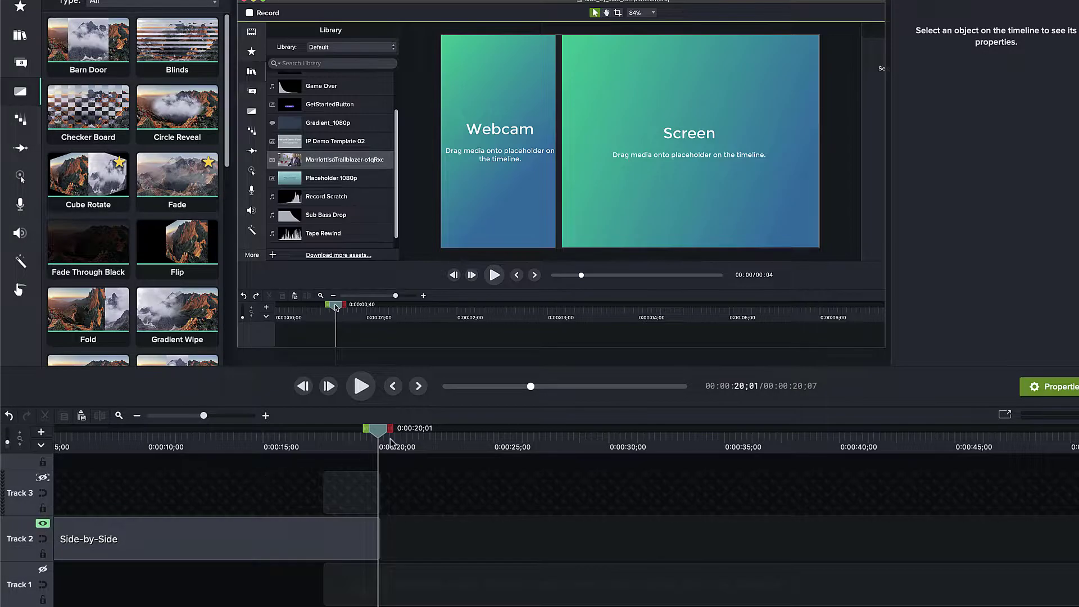
drag(380, 434, 301, 439)
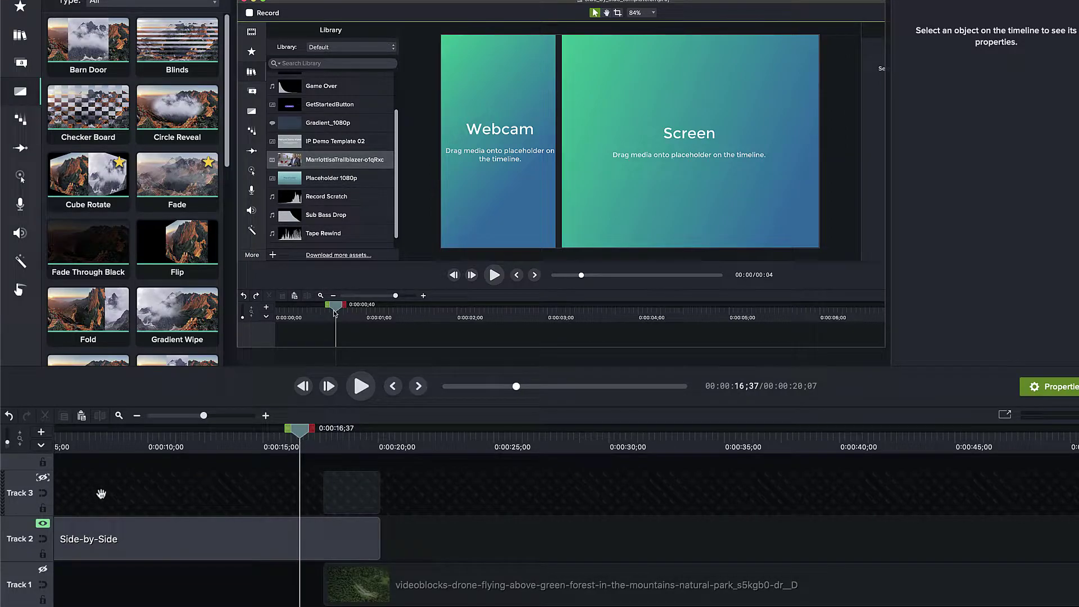
alt+click(43, 524)
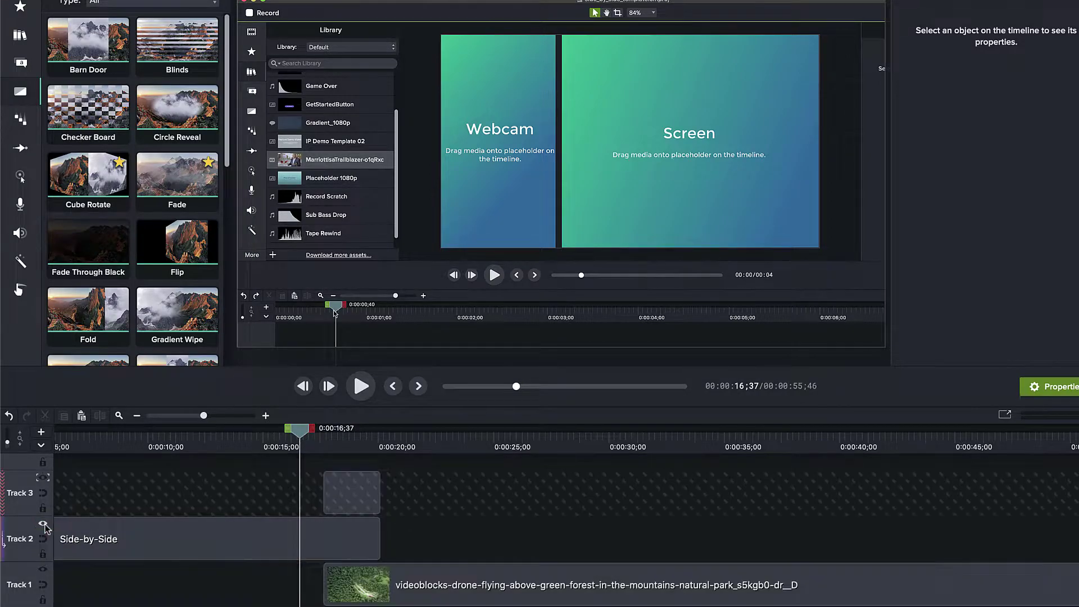
- Solo the Track 3 matte and scrub its flames clip to about 19;33, then restore all tracks
alt+click(42, 478)
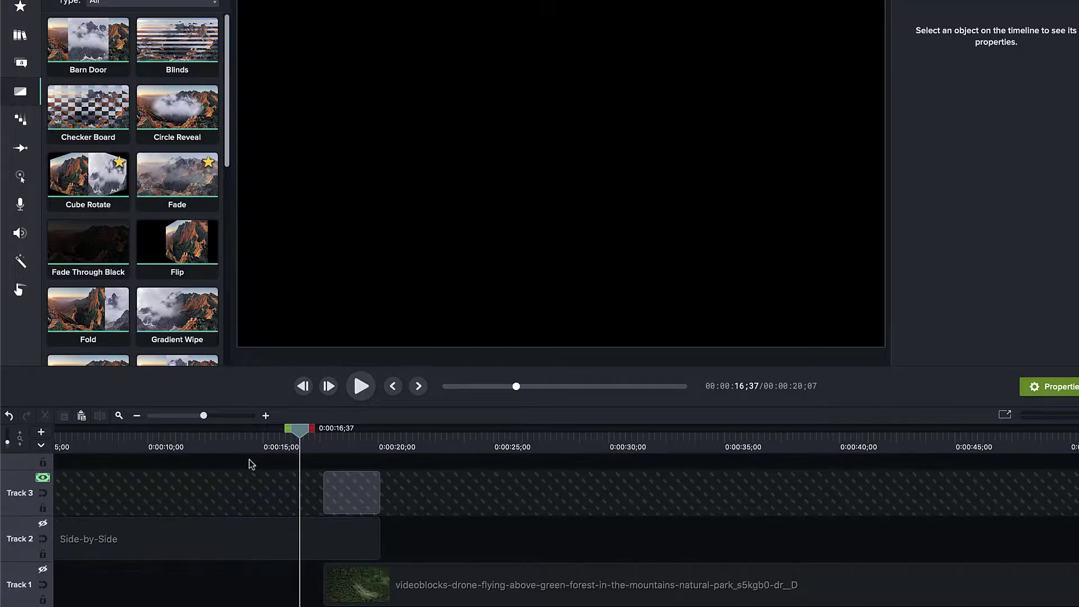
drag(302, 438, 368, 451)
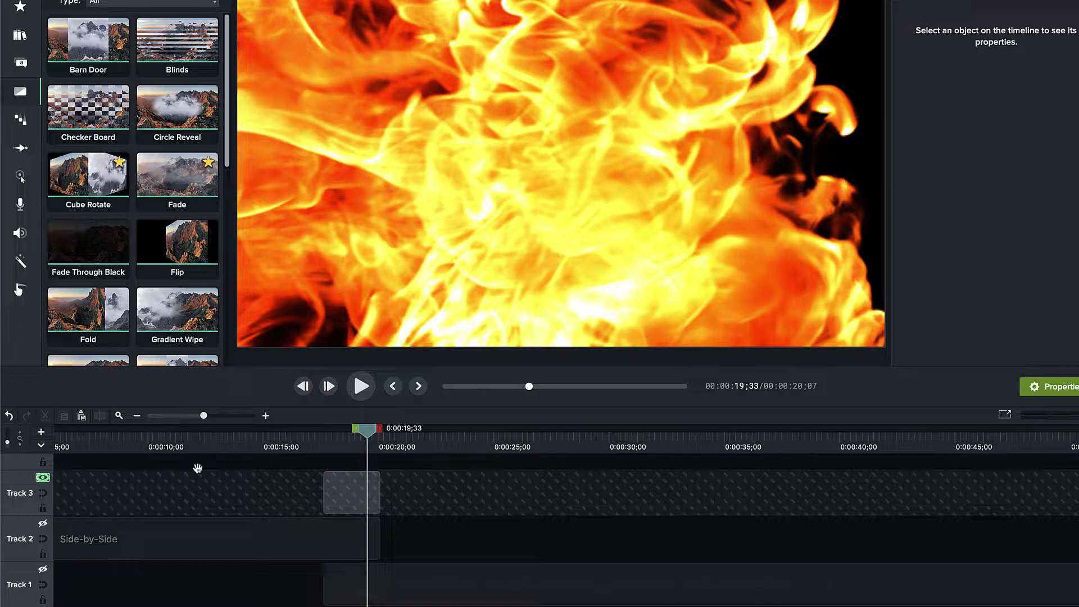
click(43, 479)
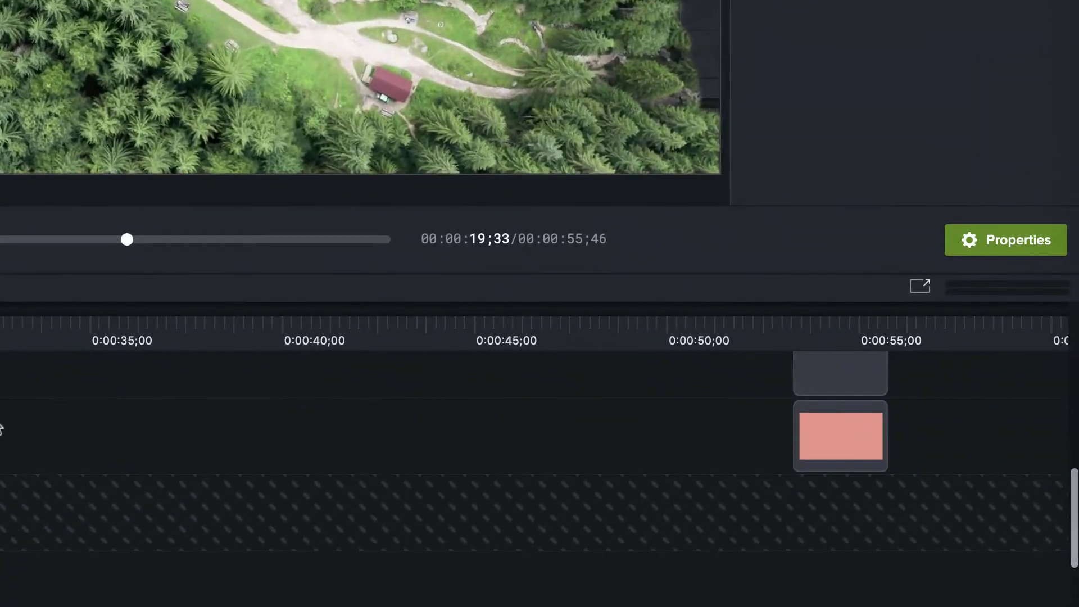
- Move to about 54 seconds and inspect the rectangle on Track 4 and the flames clip on Track 5
click(836, 340)
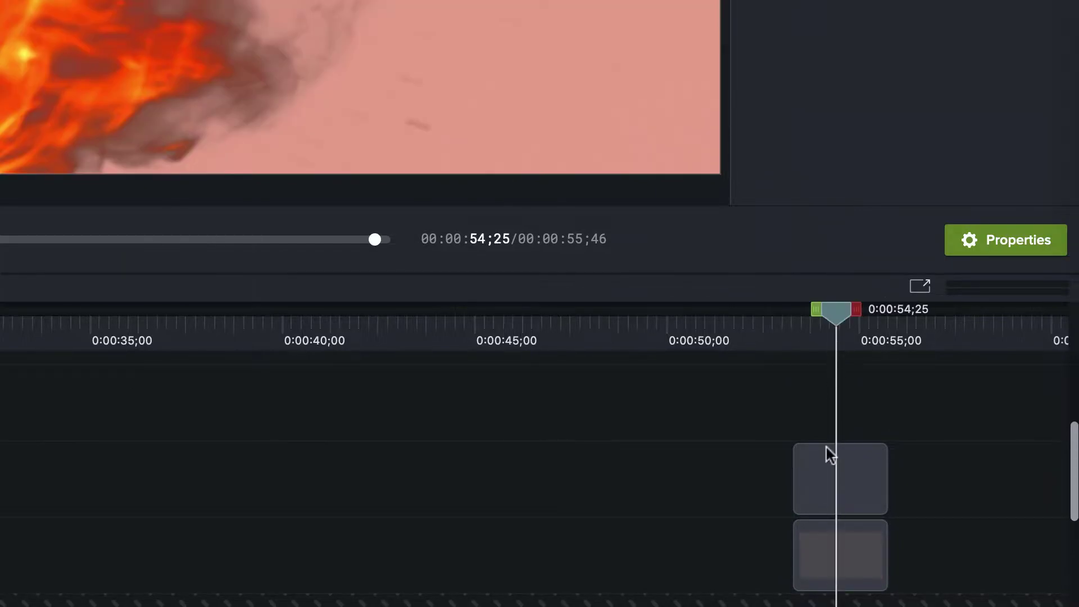
click(845, 567)
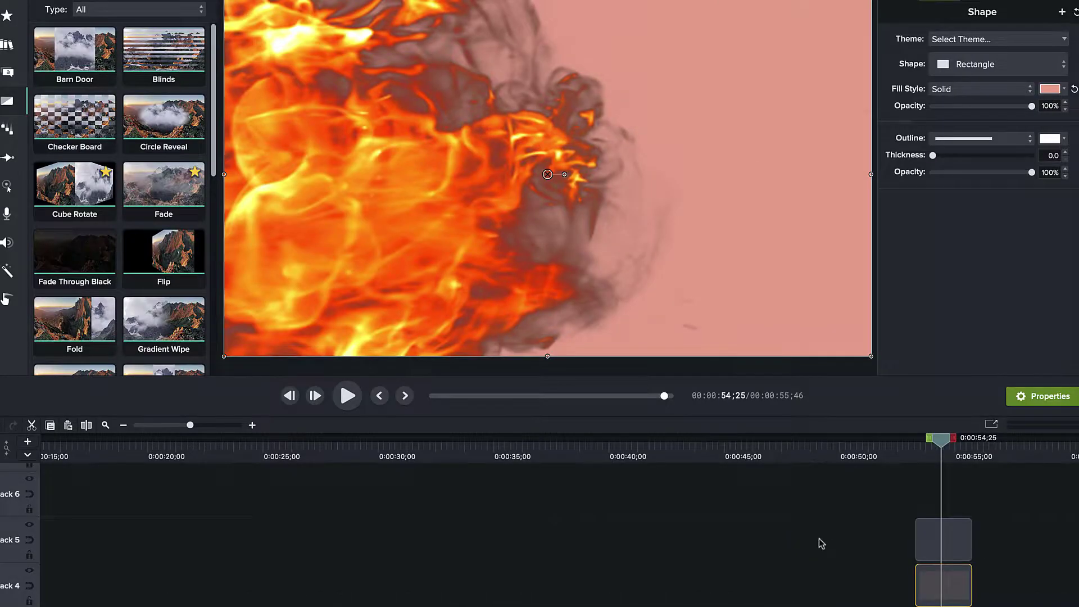
click(943, 543)
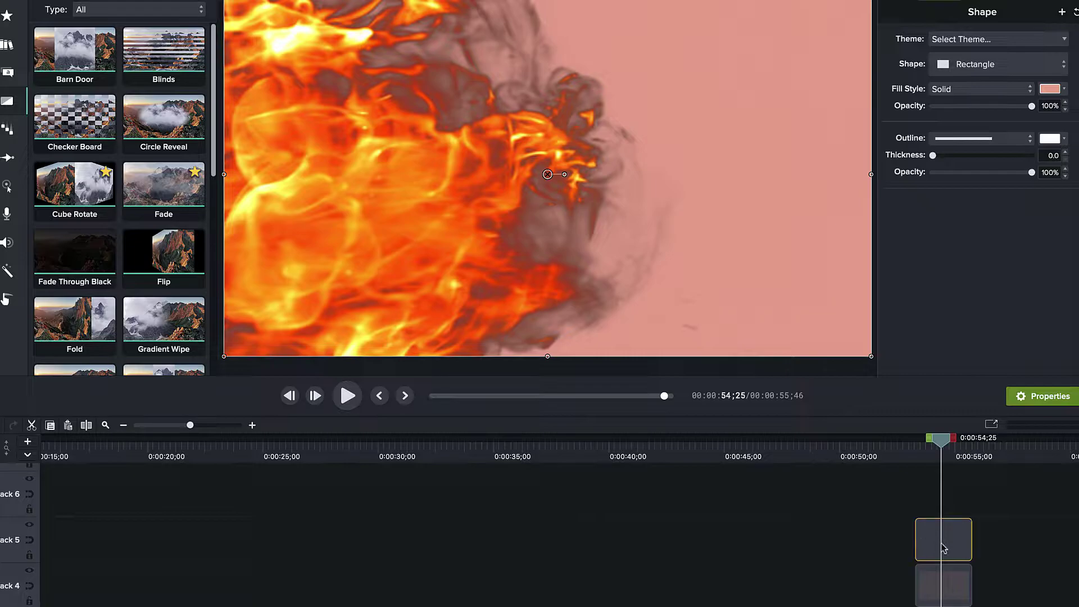
mouse_move(942, 442)
mouse_down()
mouse_move(922, 443)
mouse_move(957, 447)
mouse_move(947, 450)
mouse_up()
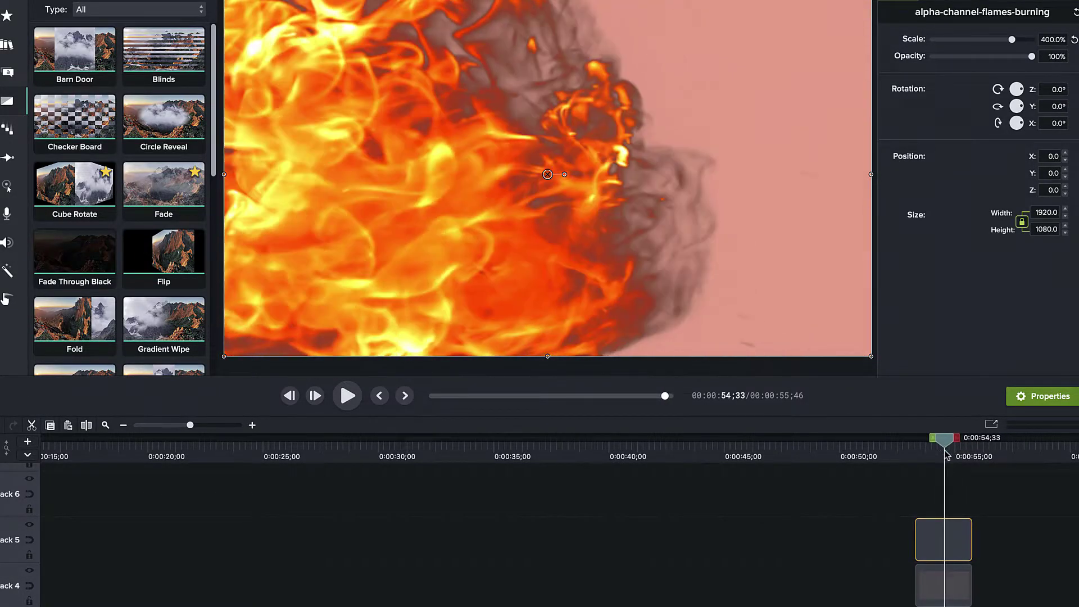
- Change the Track 4 rectangle's solid fill to the white swatch of the Winery Dog theme
click(954, 583)
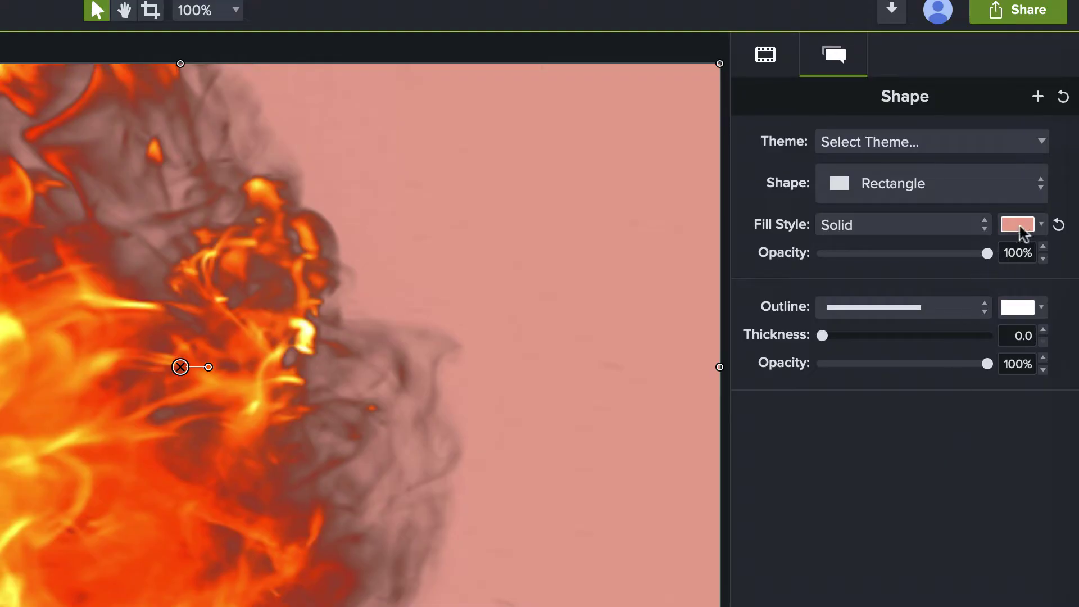
click(1018, 224)
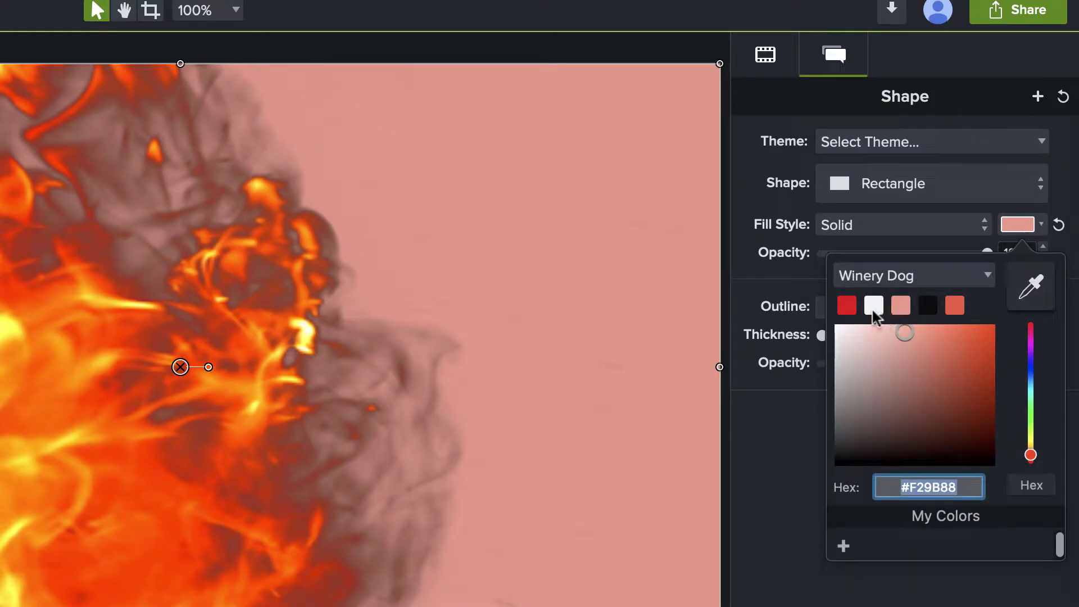
click(872, 305)
click(847, 375)
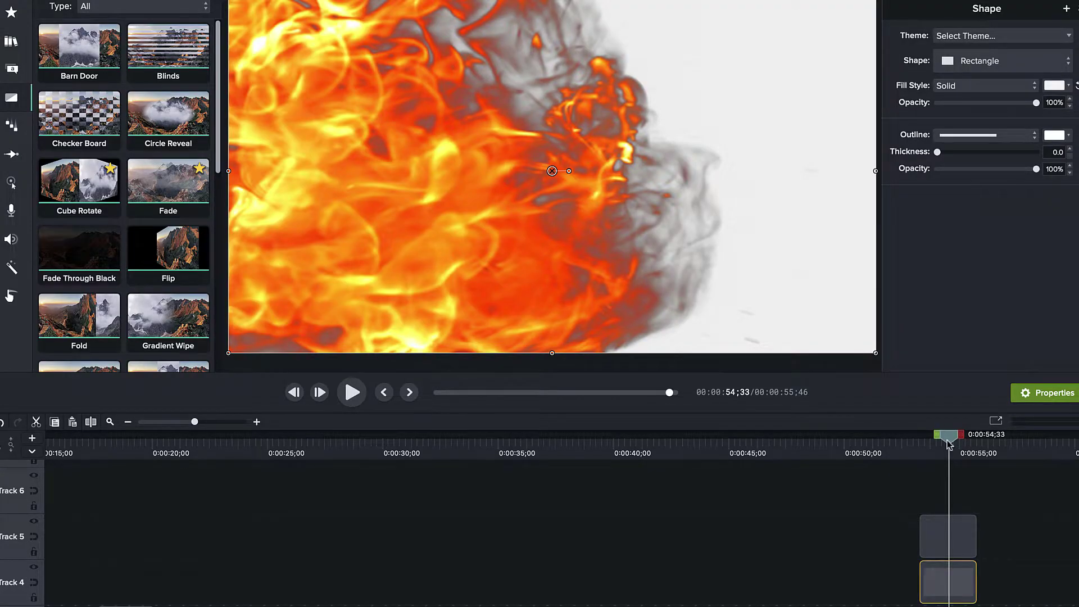
- Scrub the flames over the white rectangle between about 54;33 and 55;28 and examine the visual properties of both clips
mouse_move(948, 444)
mouse_down()
mouse_move(918, 444)
mouse_move(951, 447)
mouse_up()
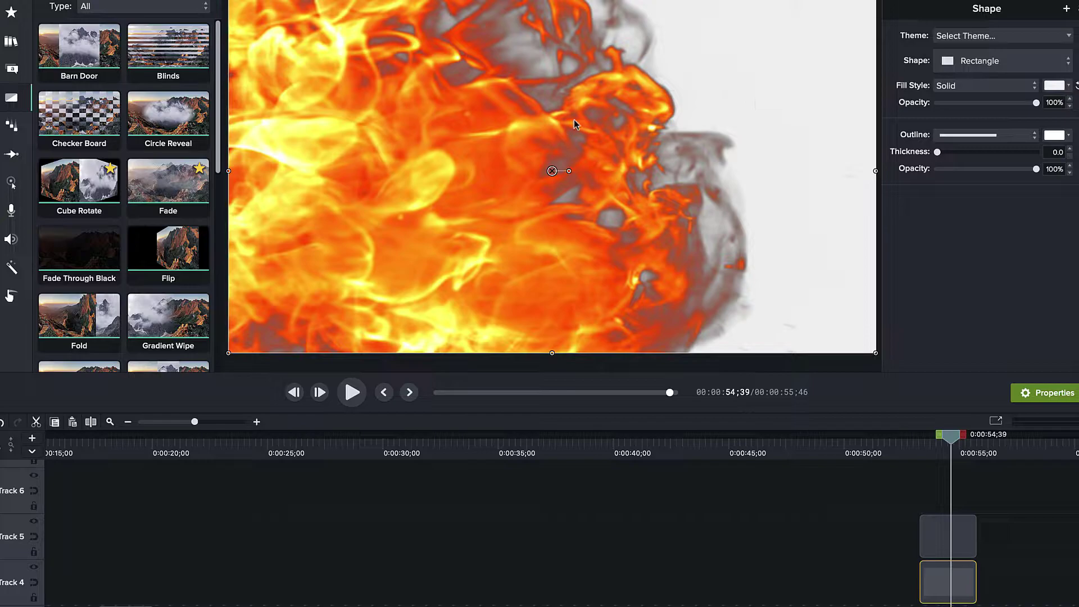
drag(951, 443, 972, 441)
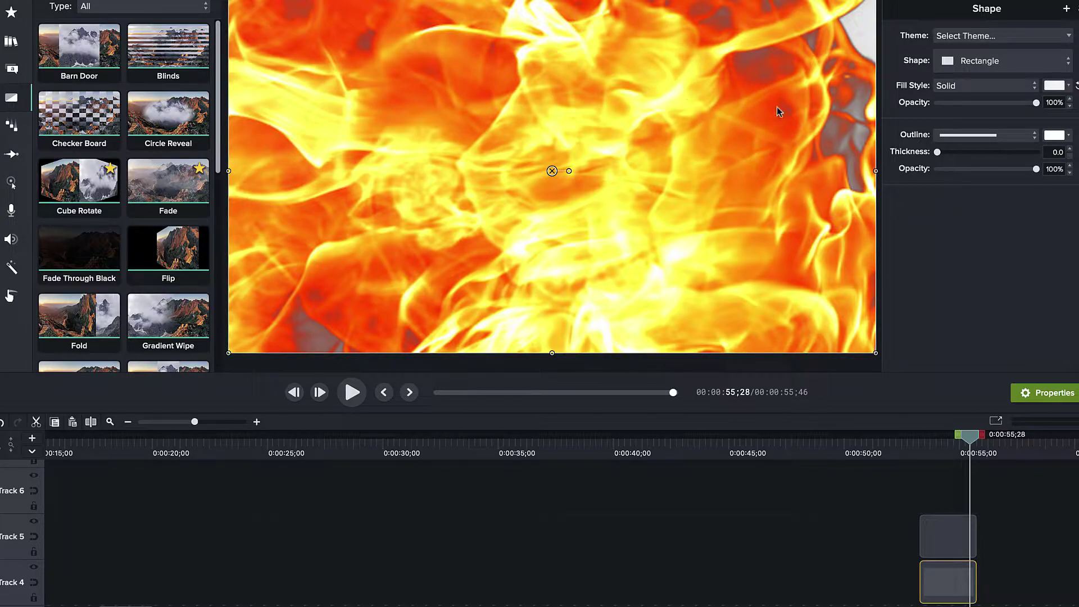
click(901, 22)
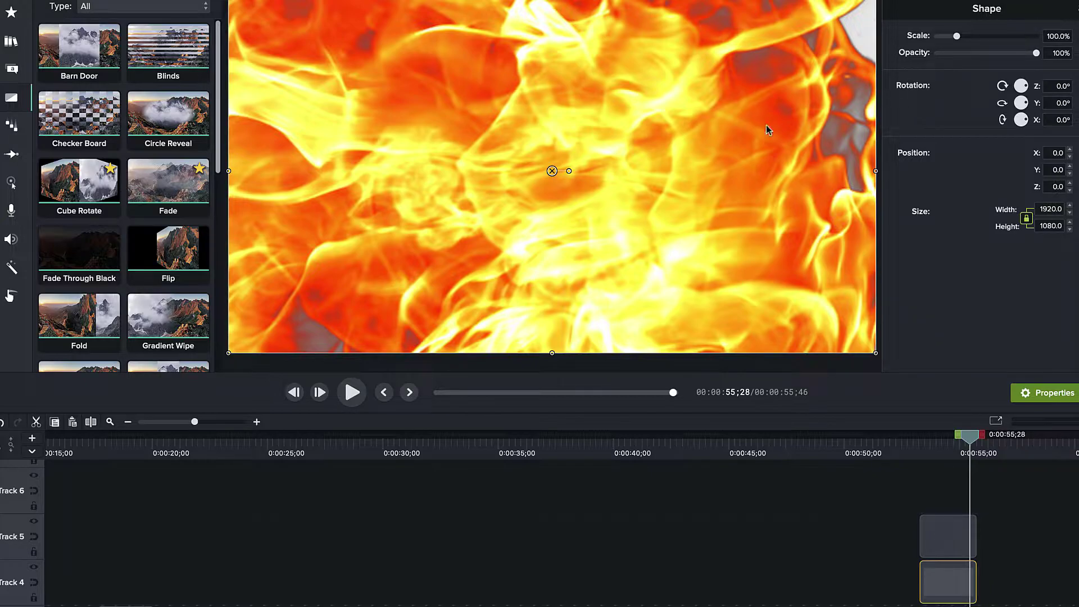
click(966, 539)
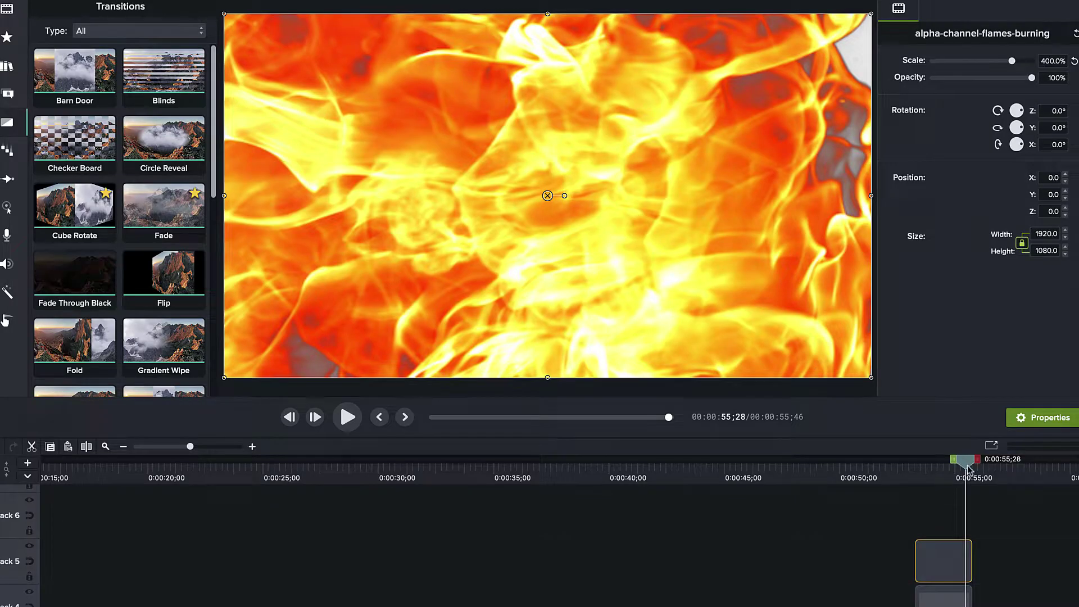
mouse_move(968, 468)
mouse_down()
mouse_move(935, 467)
mouse_move(968, 474)
mouse_move(942, 472)
mouse_move(952, 475)
mouse_up()
- Return to the transition at about 19;10 and check which Track Matte Mode is set on Track 3, leaving it unchanged
scroll(674, 525, left, 5)
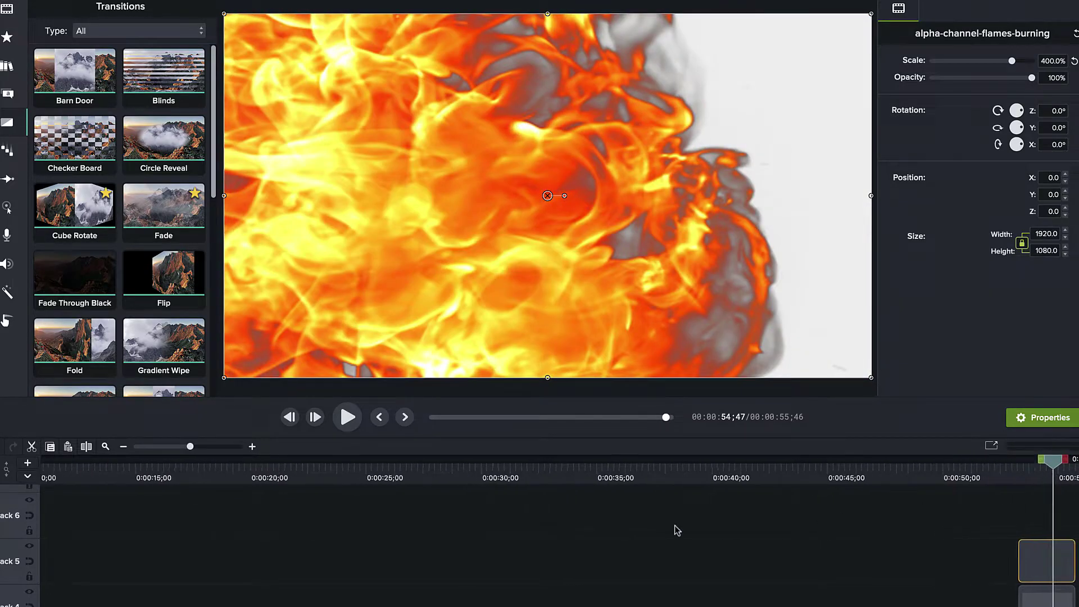
scroll(674, 525, down, 5)
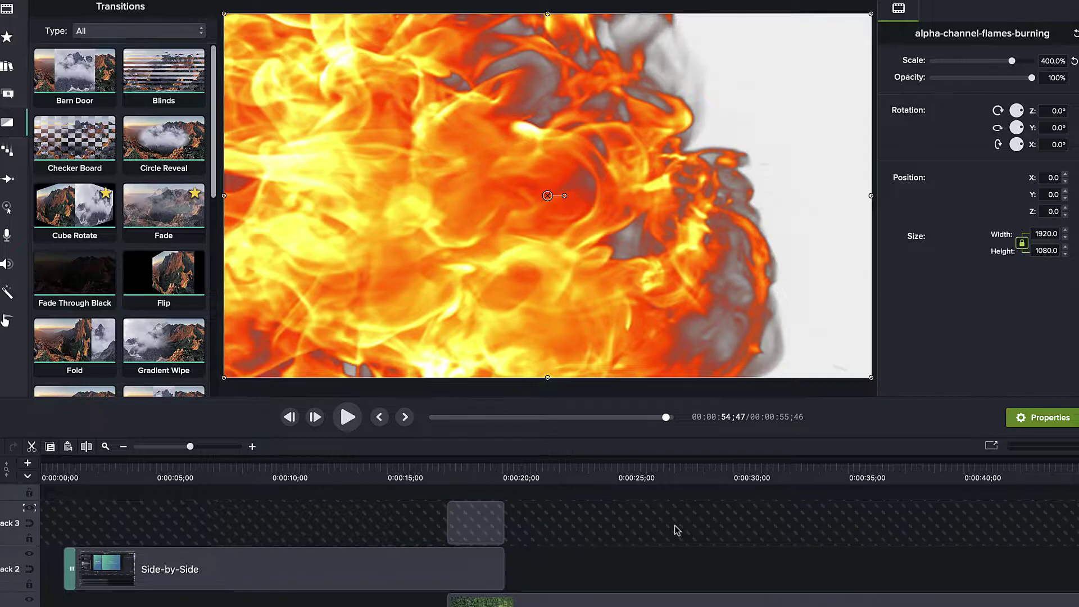
click(478, 476)
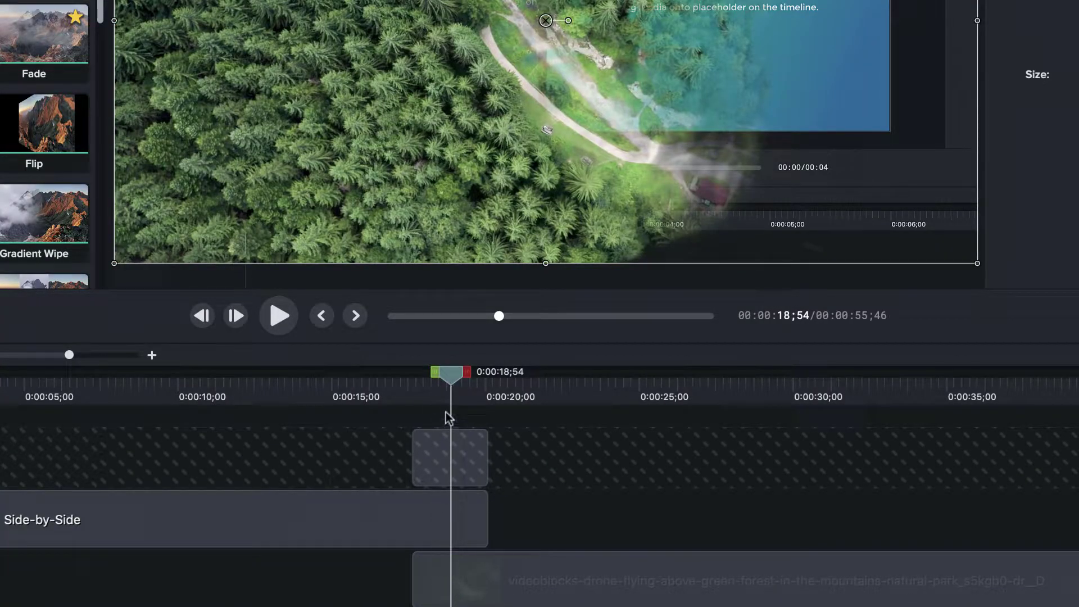
mouse_move(449, 380)
mouse_down()
mouse_move(406, 376)
mouse_move(473, 386)
mouse_move(402, 386)
mouse_move(459, 387)
mouse_up()
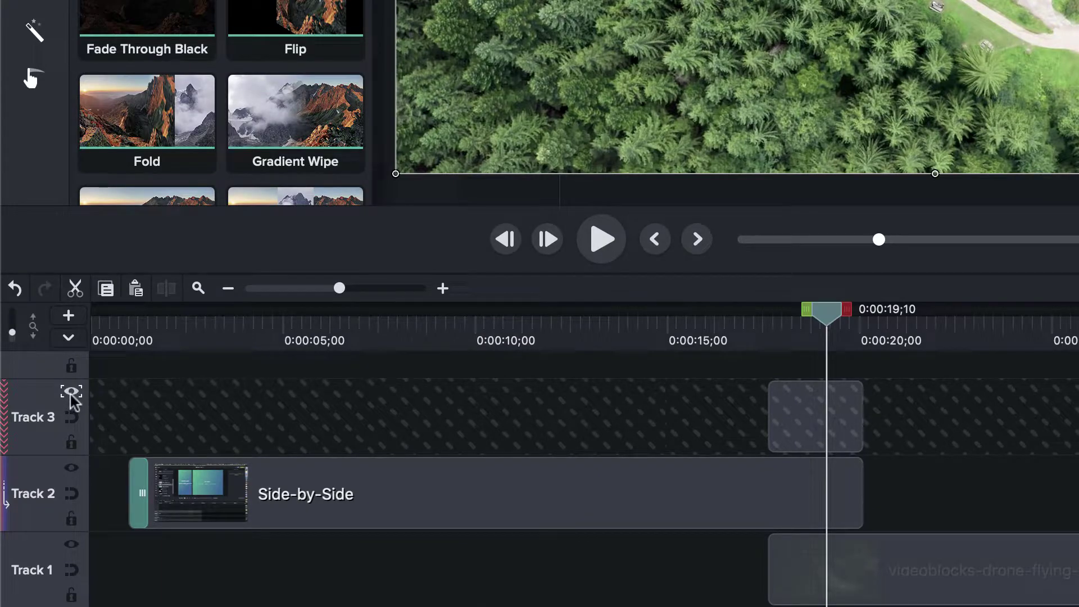
click(71, 393)
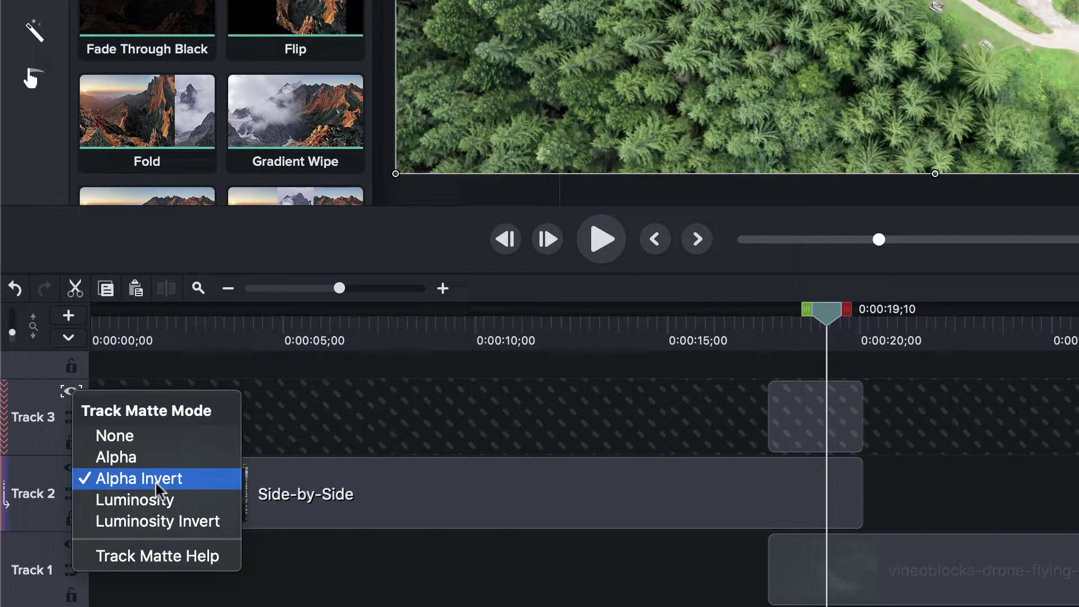
click(720, 403)
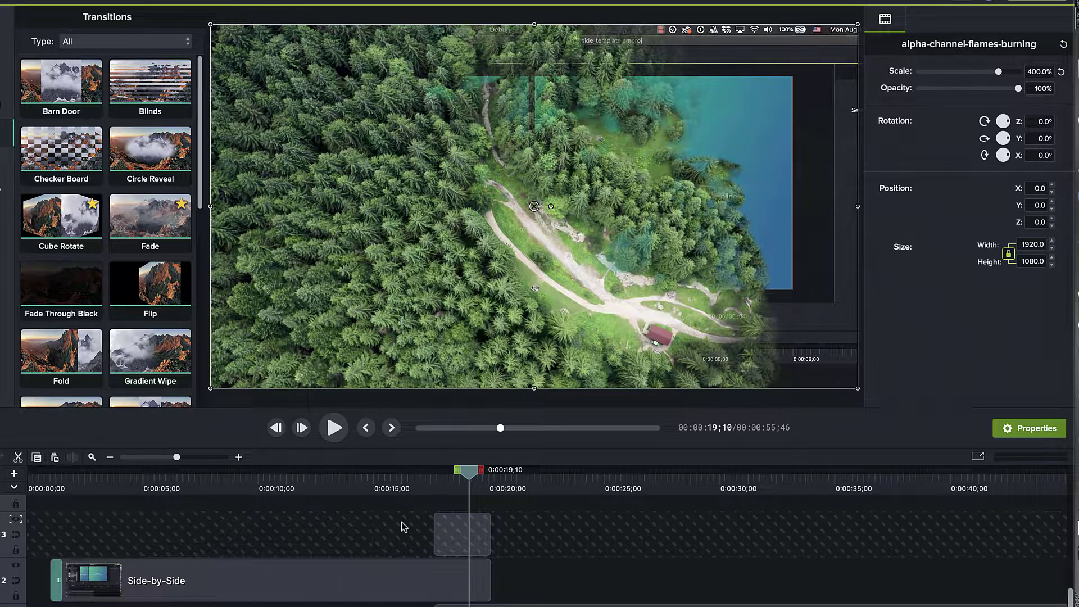
- Switch to the "TRACK MATTES - Feature Overview" document in Google Docs and read the explanation of the Alpha Invert mode
key(super+Tab)
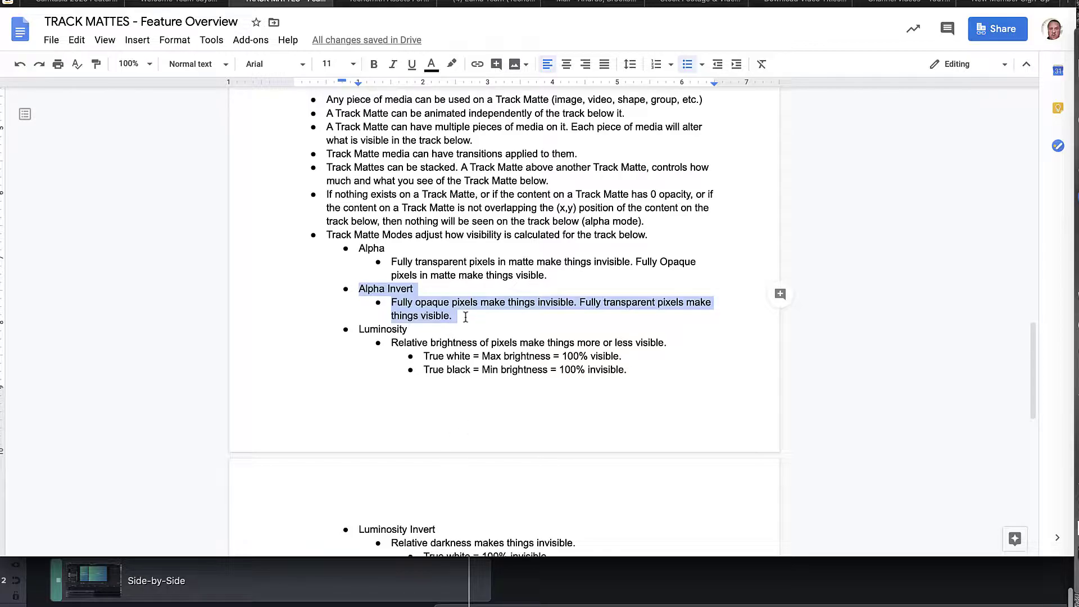
scroll(465, 317, down, 2)
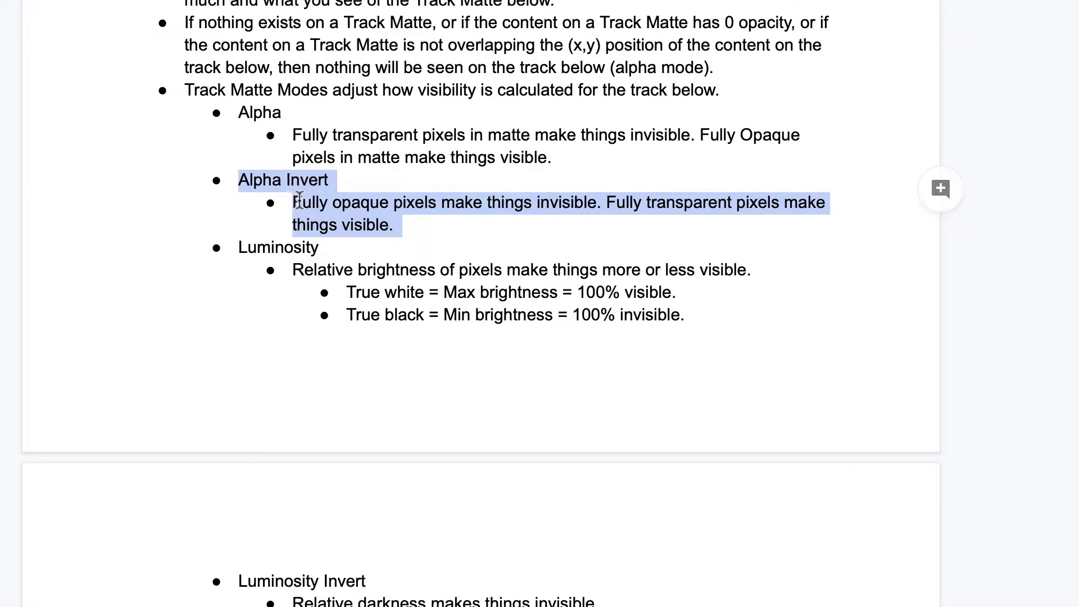
click(292, 203)
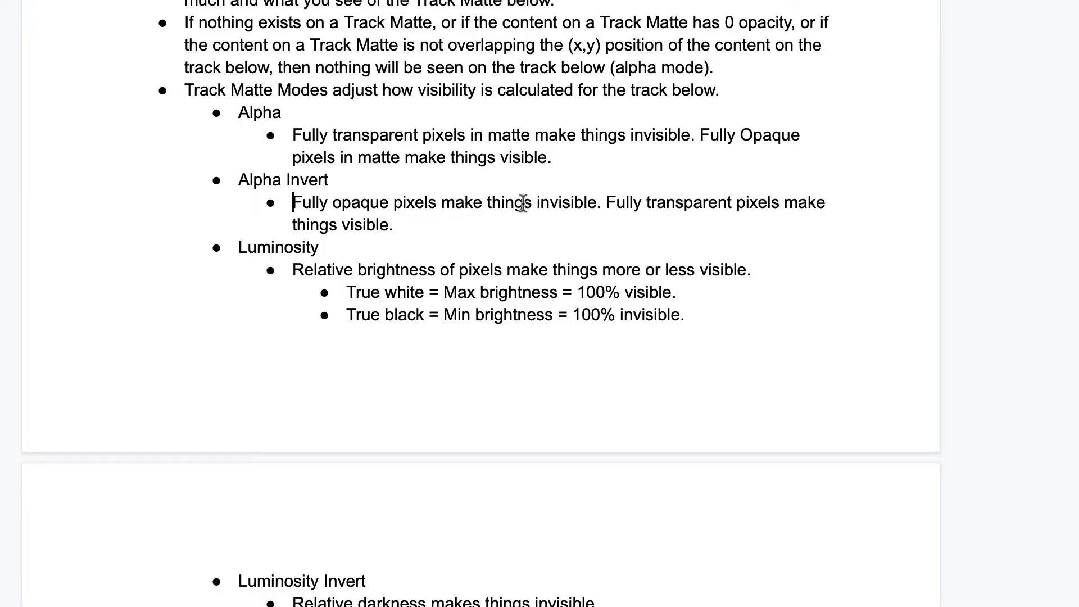
click(607, 203)
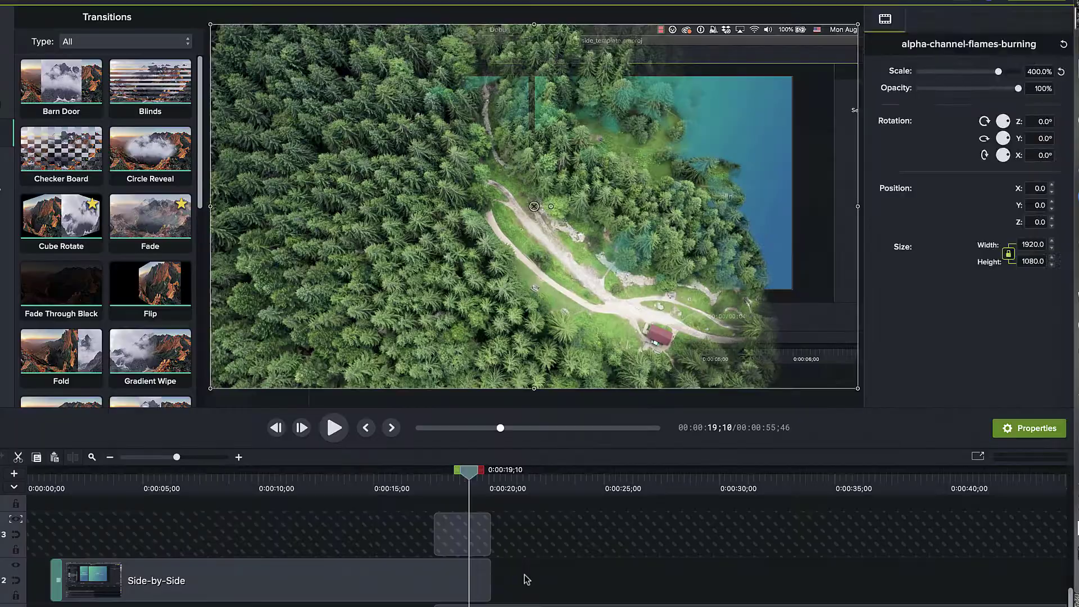
- Examine how the Side-by-Side clip and the forest clip beneath it show under the flames matte at about 18;37 and 18;52
click(491, 522)
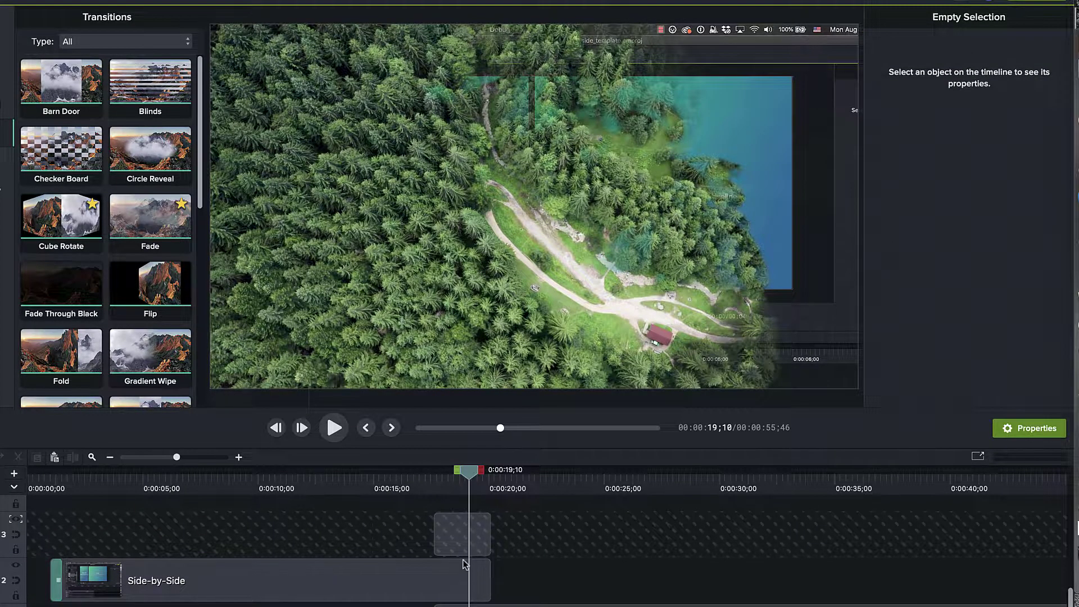
click(463, 578)
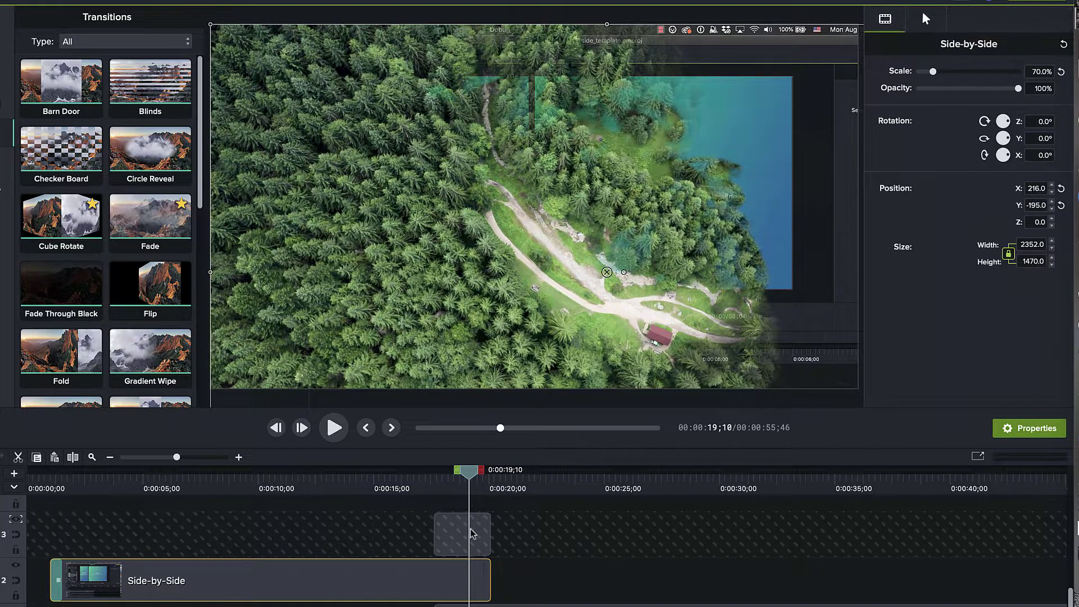
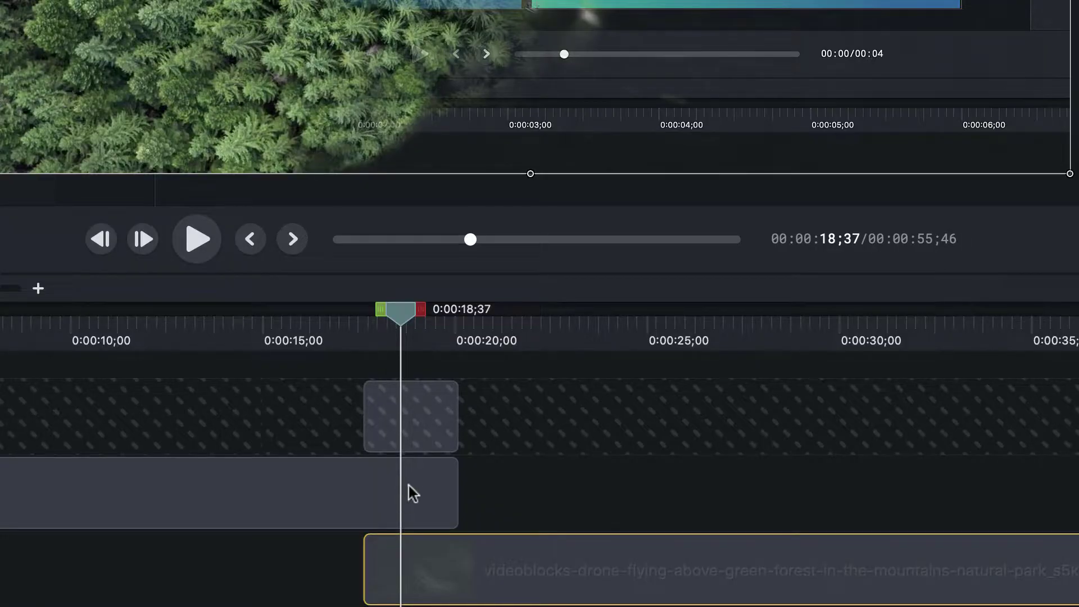
click(476, 539)
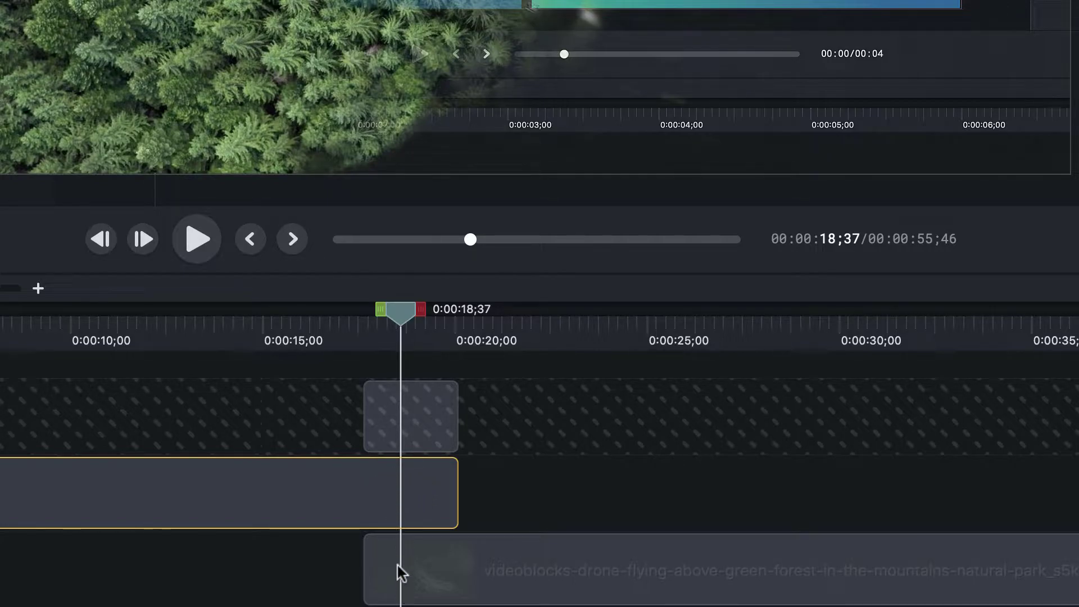
click(413, 576)
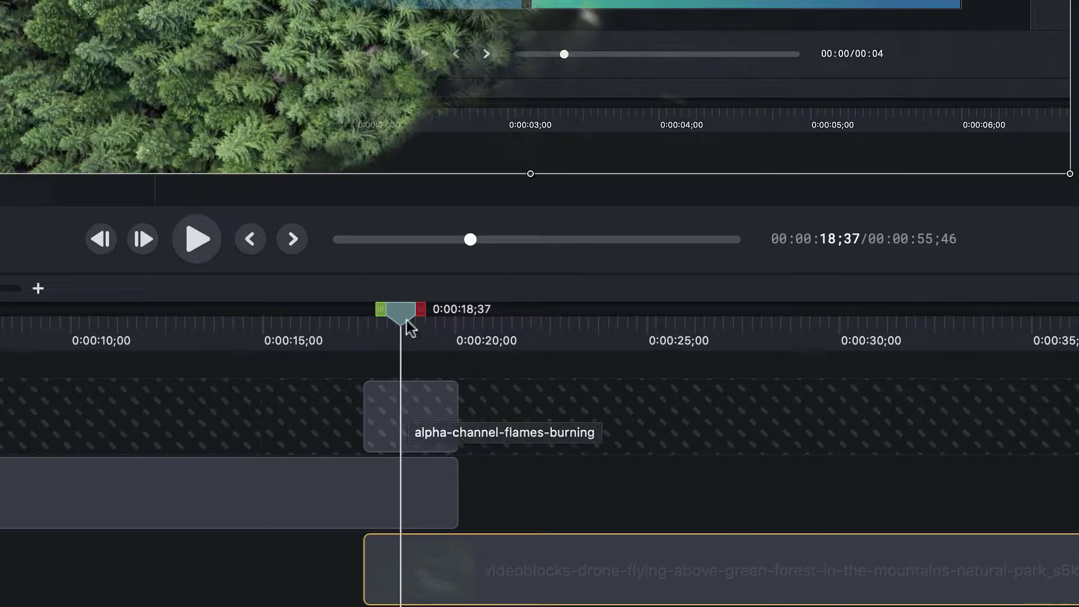
drag(407, 314, 414, 315)
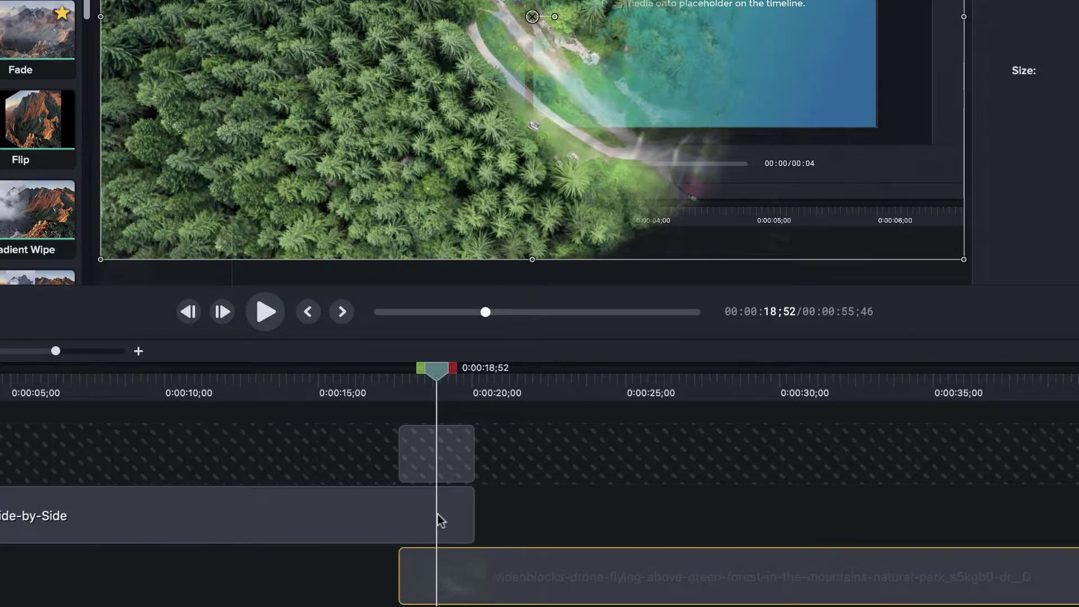
click(447, 521)
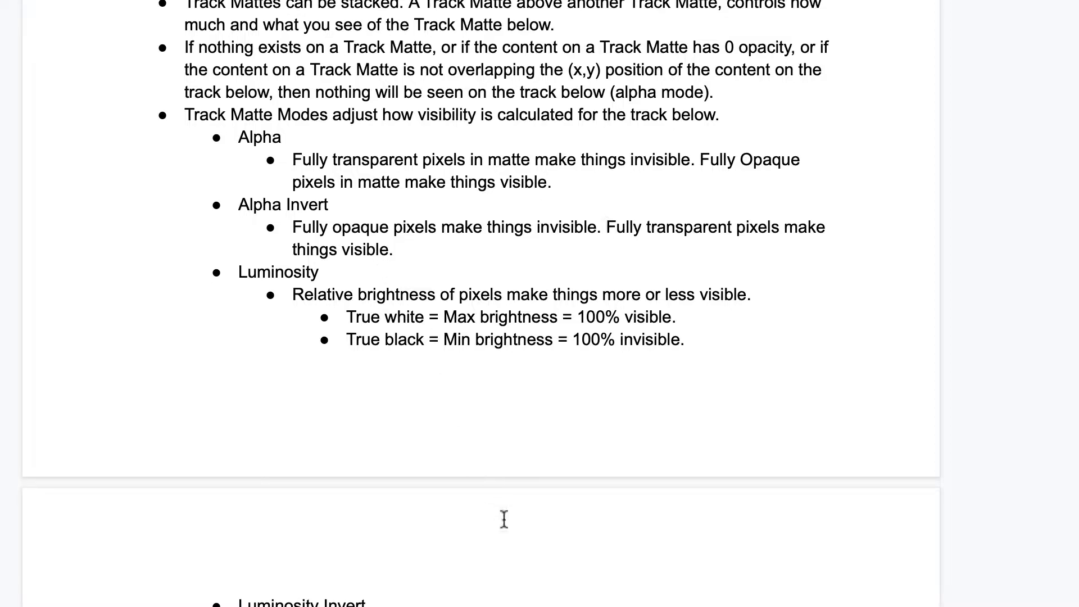
- Switch back to Camtasia and scrub across the end of the flames transition between about 18;52 and 20;07
click(555, 581)
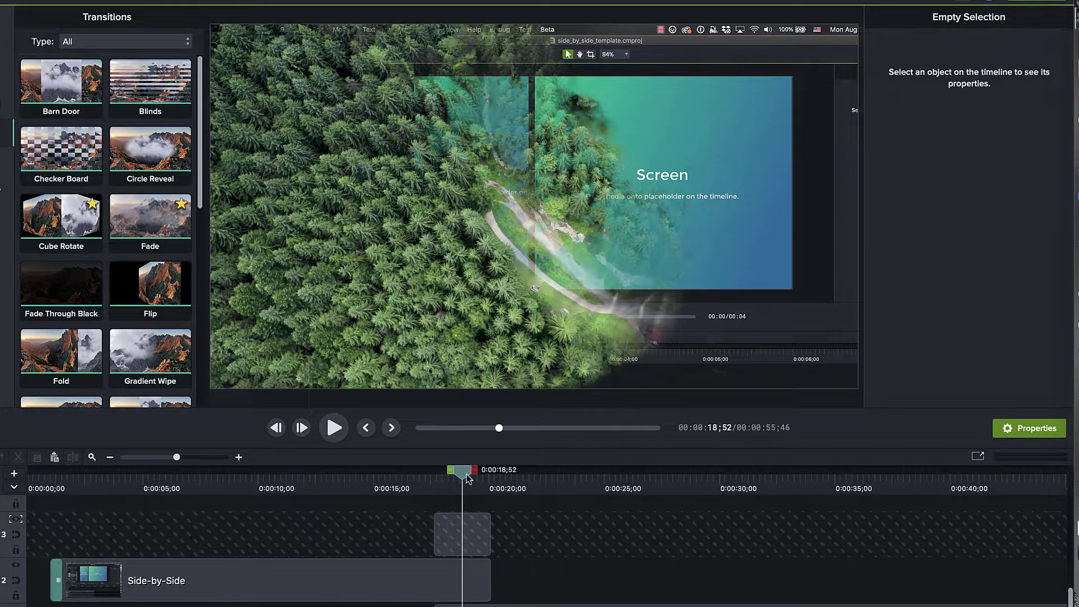
drag(464, 473, 493, 477)
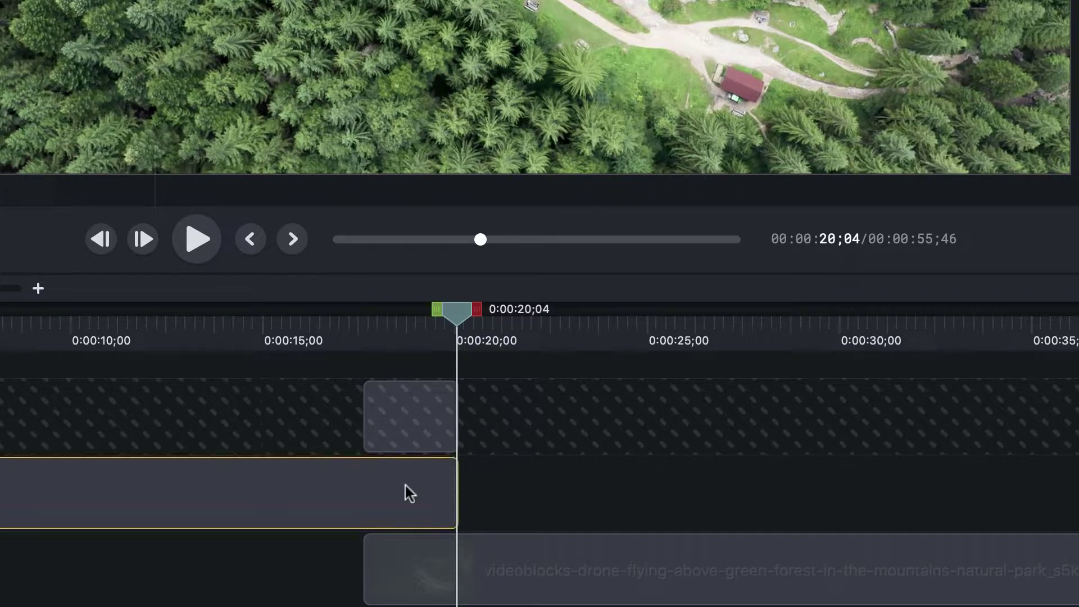
click(413, 564)
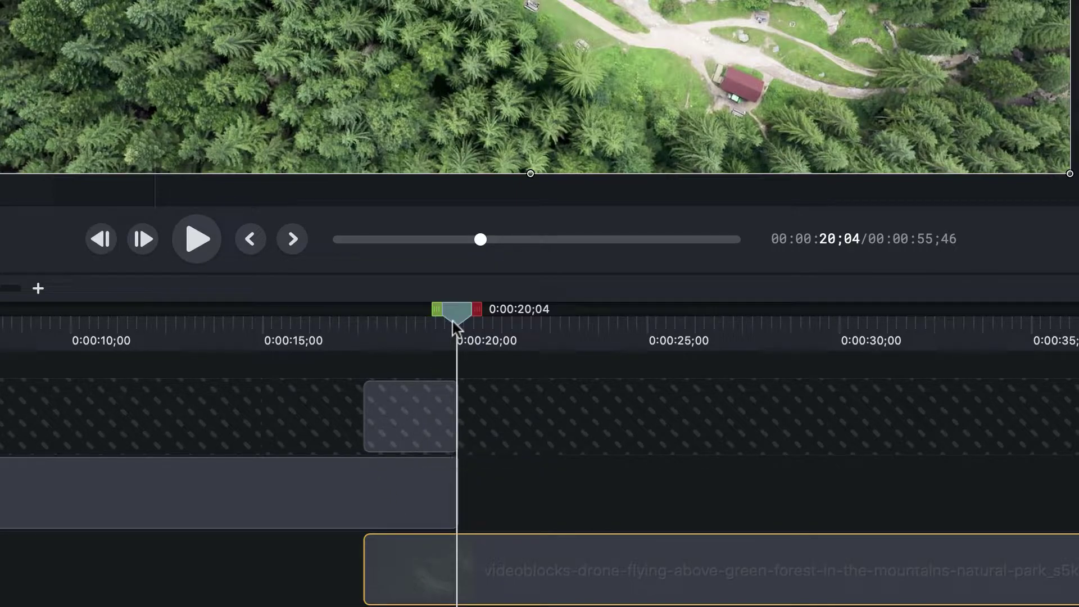
mouse_move(453, 322)
mouse_down()
mouse_move(360, 321)
mouse_move(453, 321)
mouse_up()
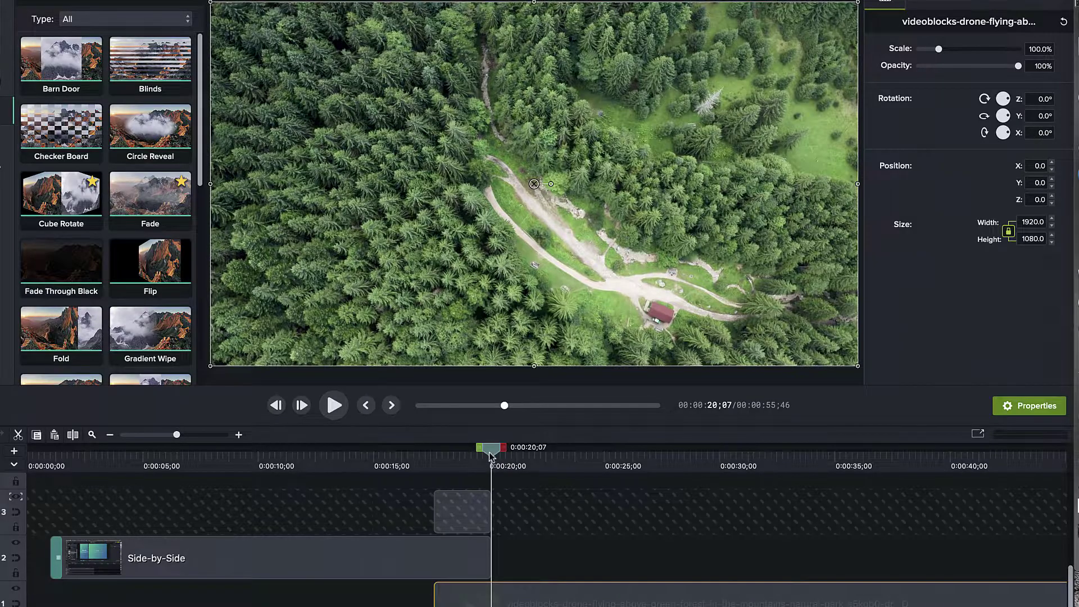
mouse_move(490, 455)
mouse_down()
mouse_move(434, 458)
mouse_move(481, 460)
mouse_up()
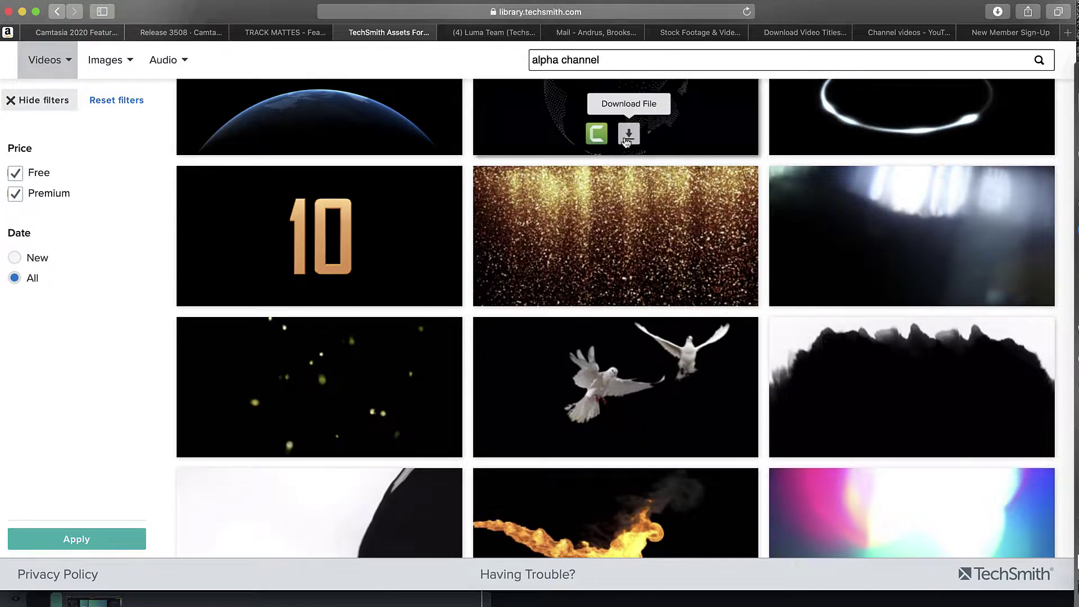
- Switch to the TechSmith Assets site and browse the "alpha channel" videos, previewing the "Black ink on white background transition" clip
scroll(713, 348, up, 8)
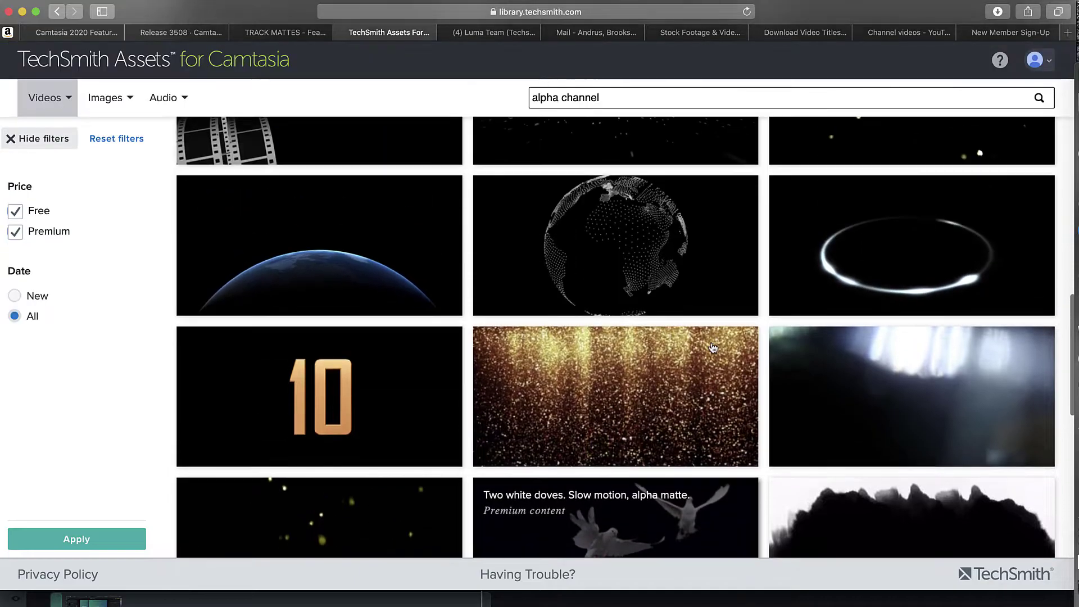
scroll(725, 169, up, 7)
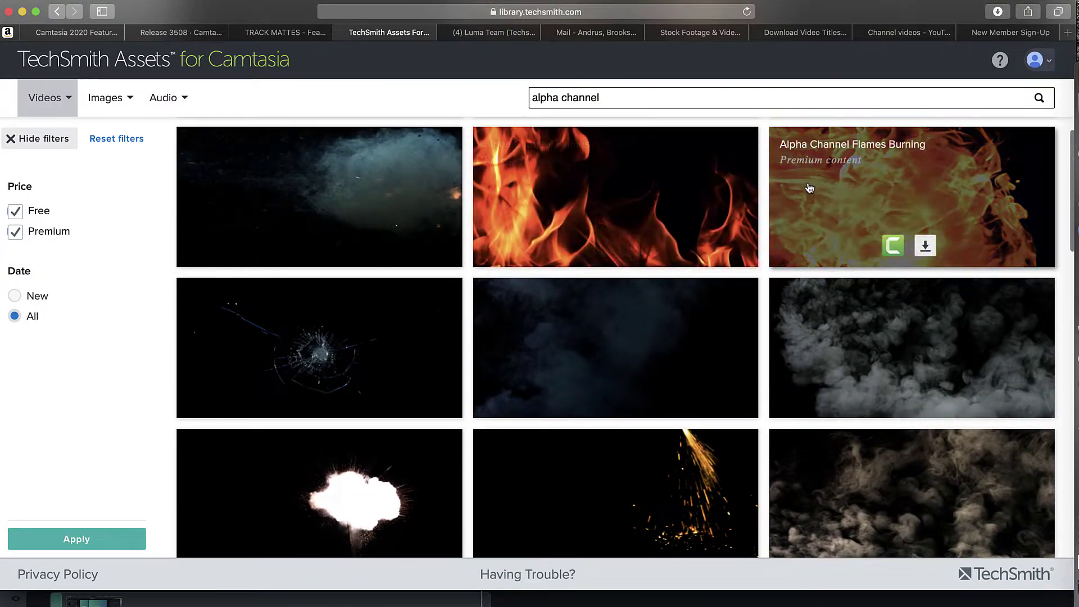
click(811, 250)
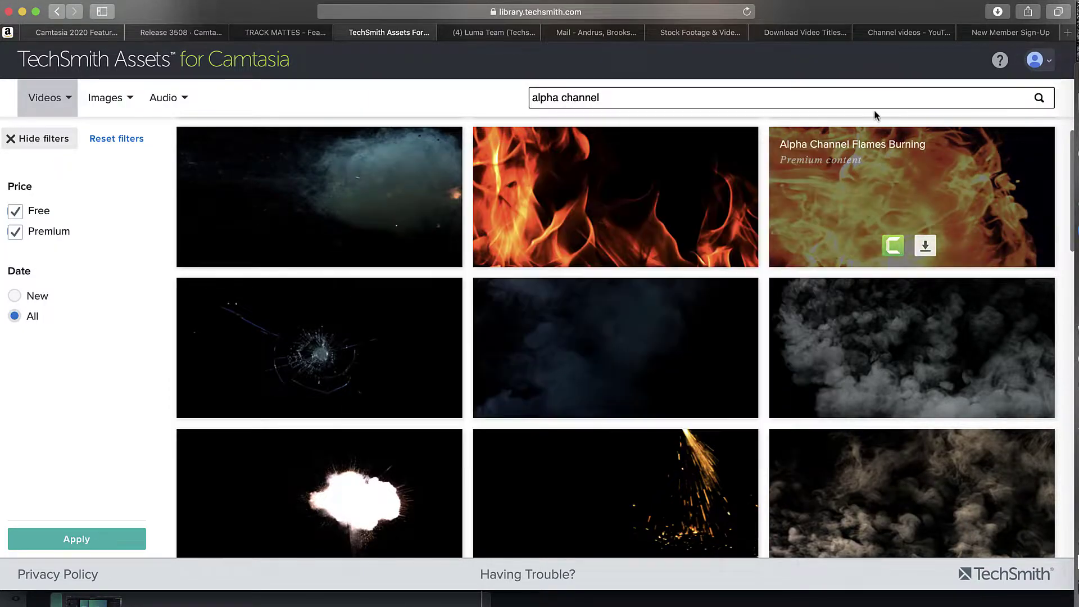
scroll(854, 225, down, 12)
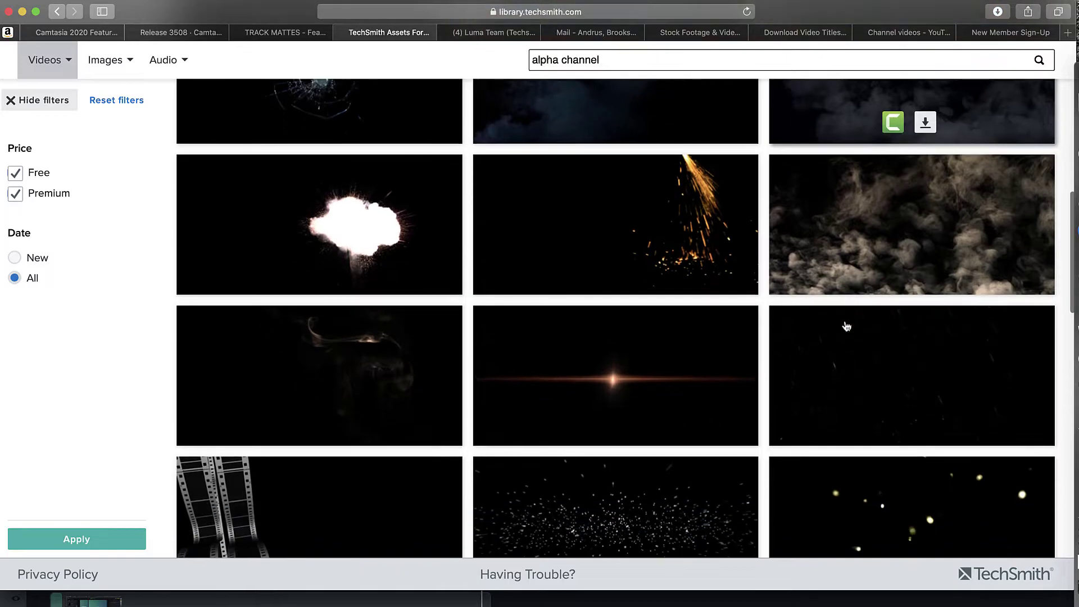
scroll(849, 395, down, 4)
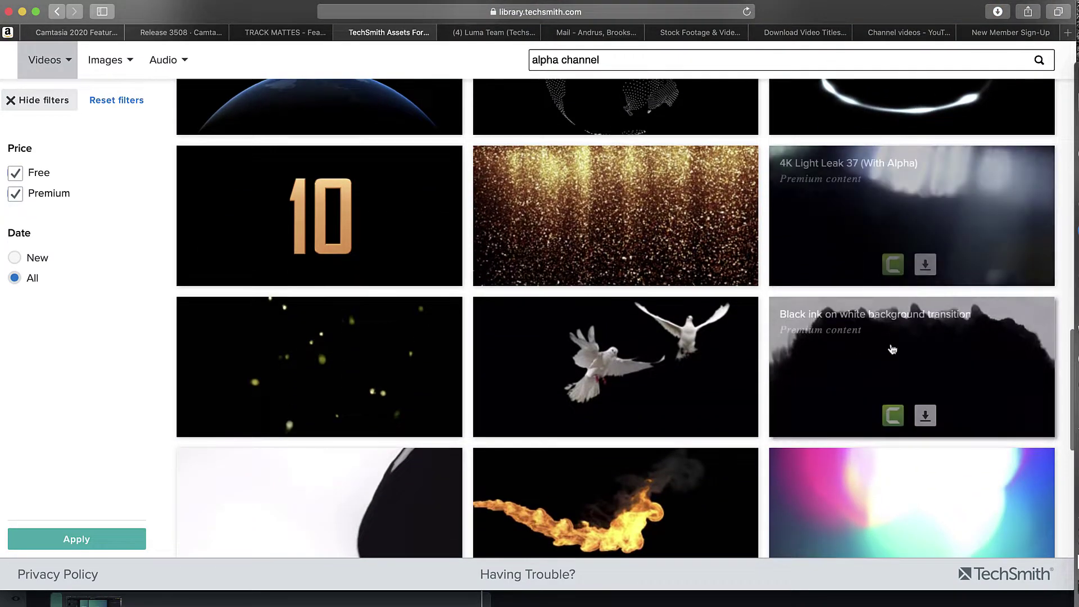
mouse_move(874, 358)
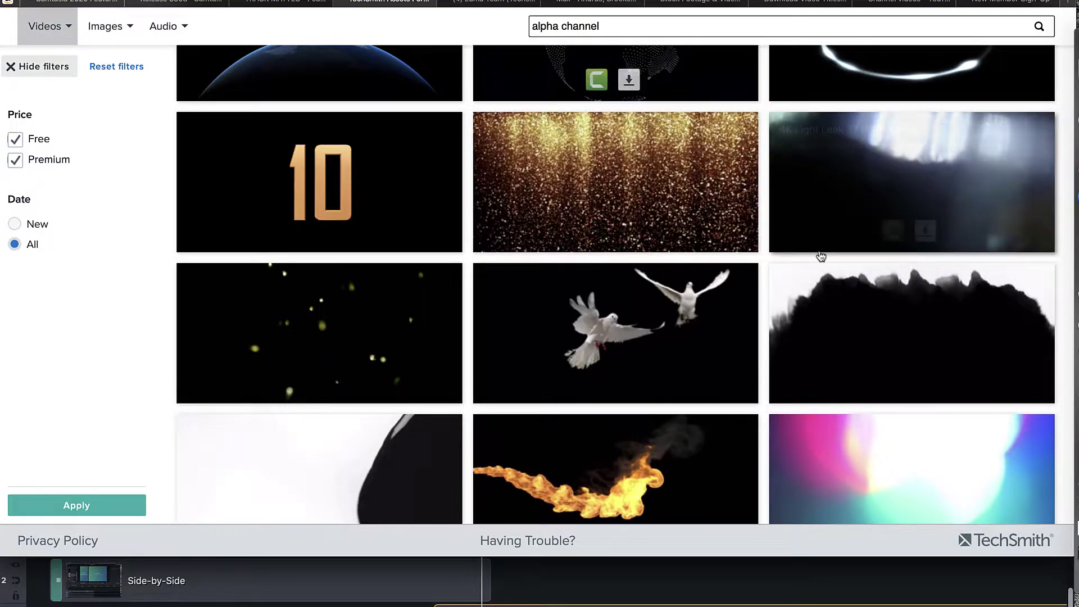
mouse_move(866, 336)
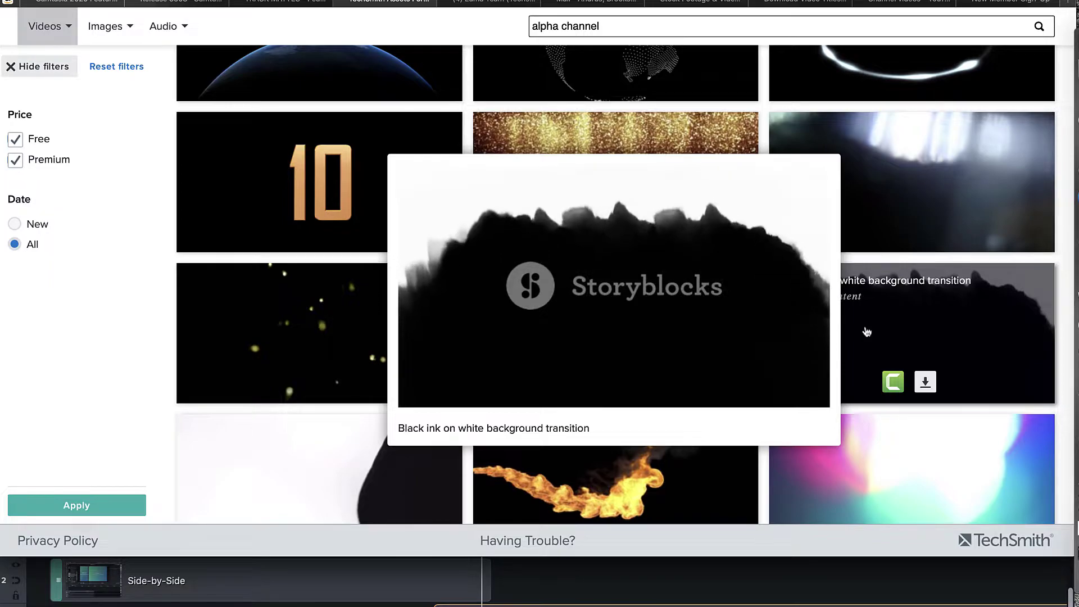
scroll(866, 331, down, 8)
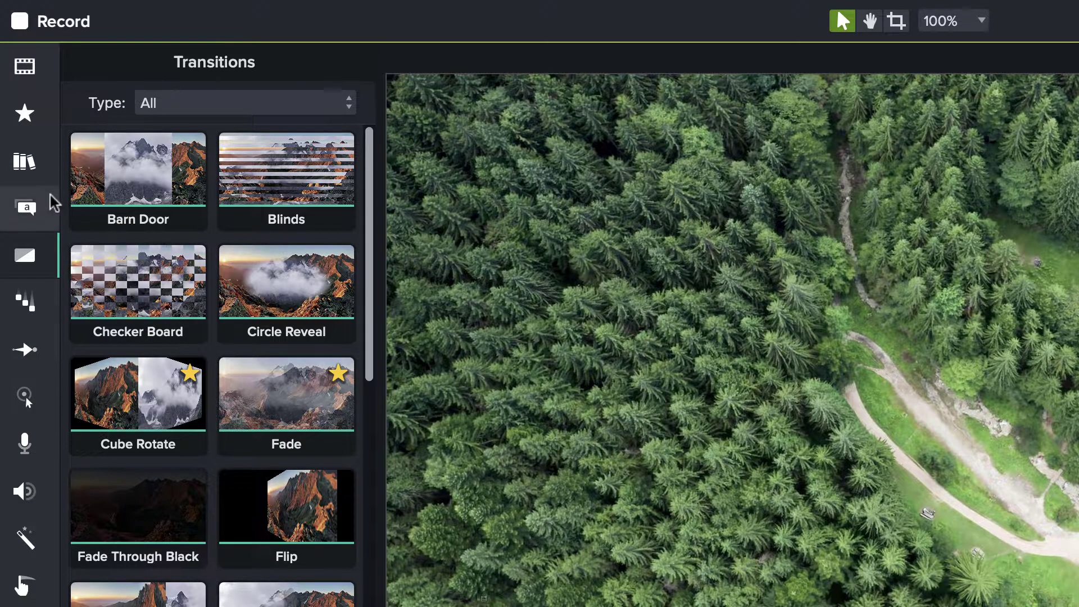
- Return to Camtasia and replace the flames clip on Track 3 with the black-ink-on-white-background clip from the Downloads library, using Ripple Replace
click(25, 164)
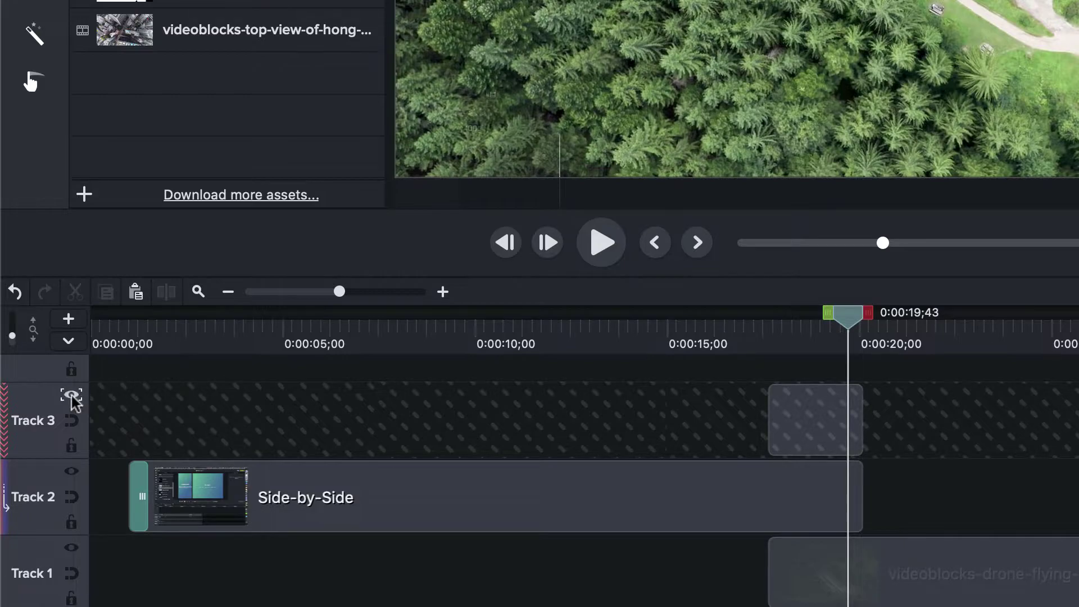
click(71, 395)
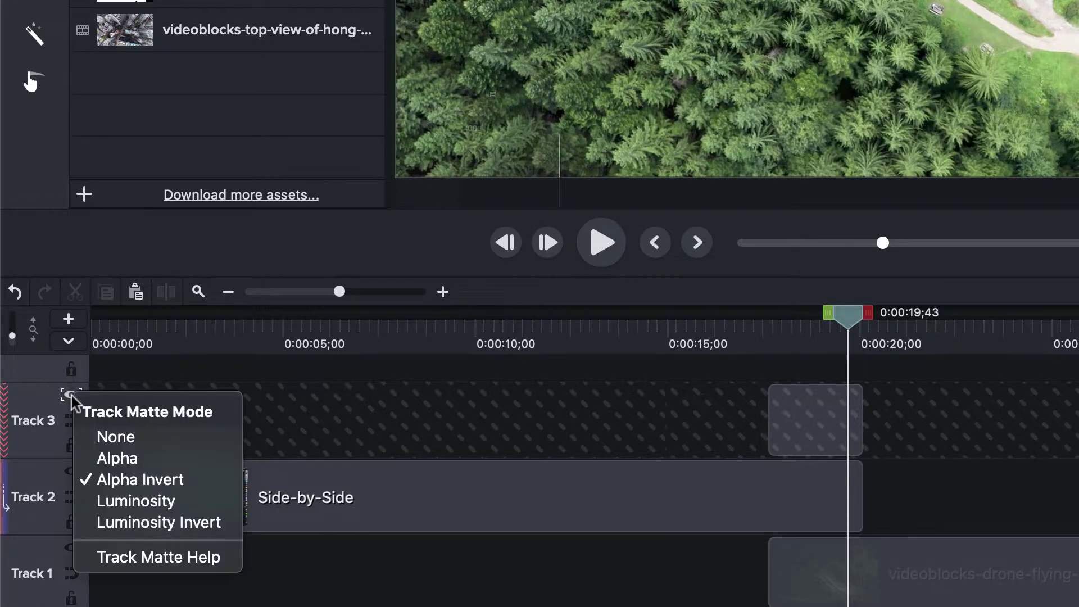
click(477, 407)
click(790, 411)
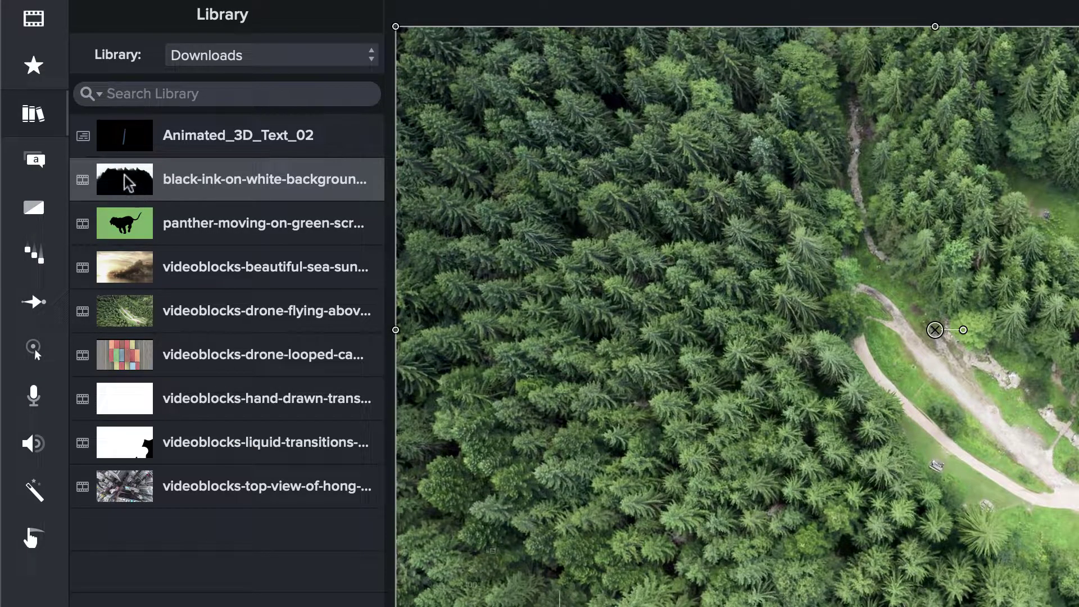
mouse_move(129, 183)
mouse_down()
mouse_move(330, 164)
mouse_move(427, 319)
mouse_move(505, 409)
mouse_up()
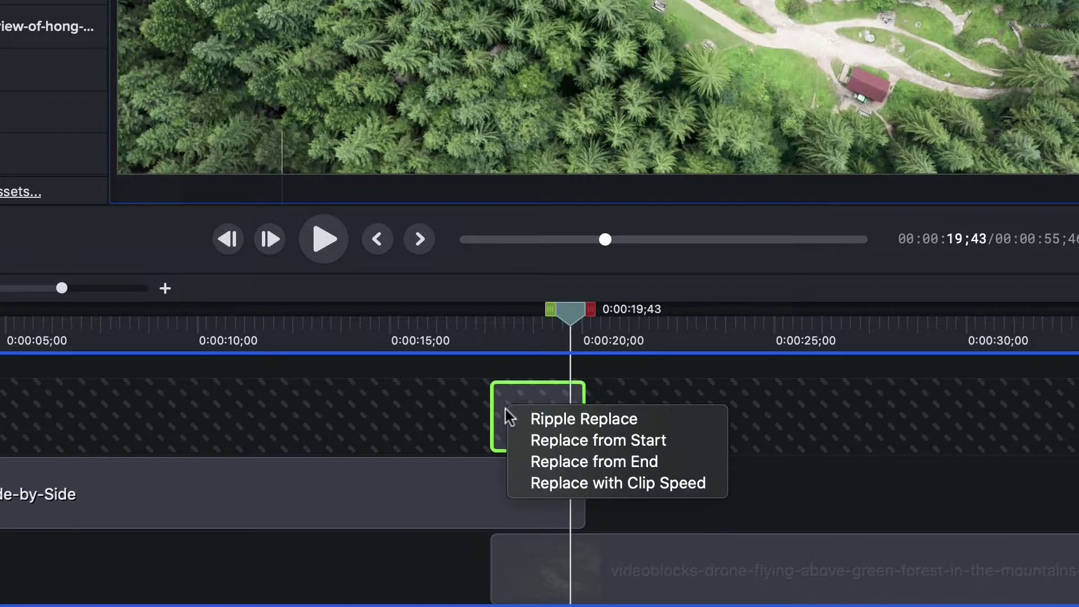
click(588, 417)
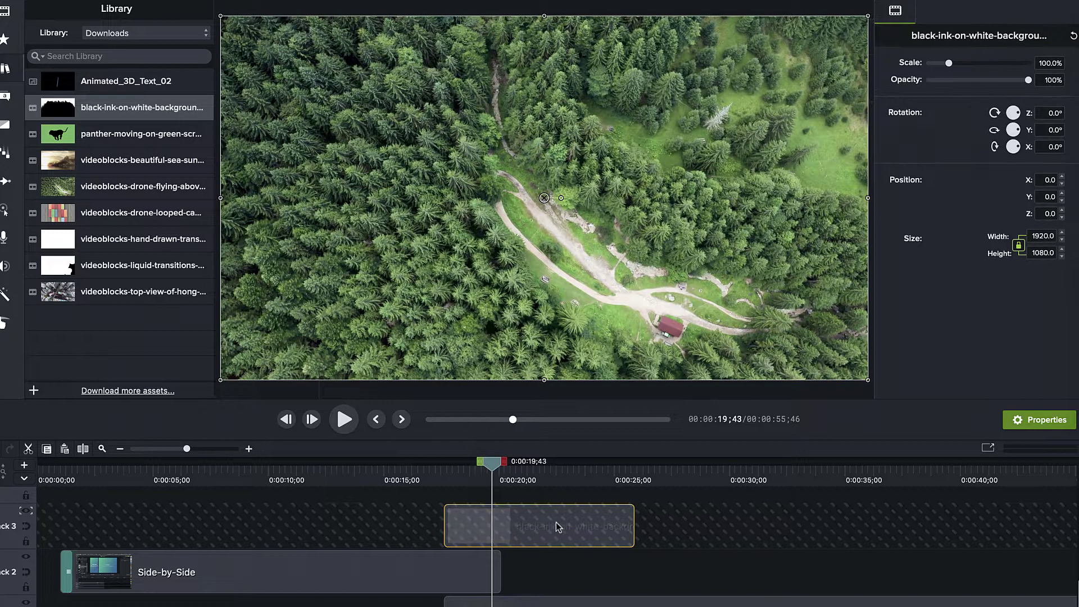
- Align the ink clip to end with Side-by-Side, start the forest clip where the ink begins, and scrub the overlap to about 13;25
mouse_move(503, 528)
mouse_down()
mouse_move(505, 519)
mouse_move(470, 522)
mouse_up()
drag(702, 409, 642, 417)
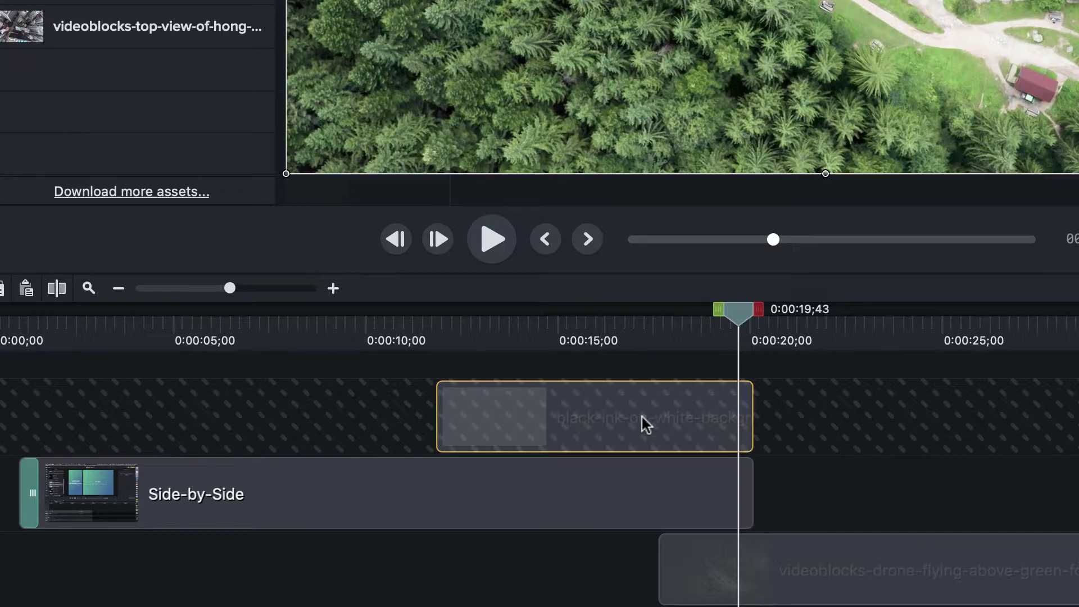
click(958, 553)
drag(978, 546, 755, 554)
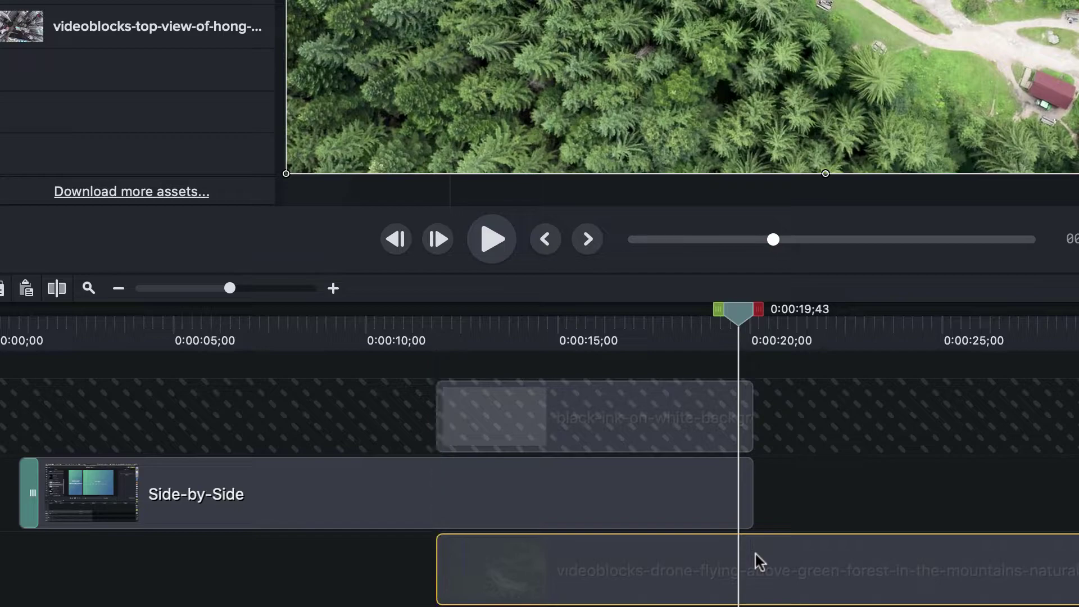
drag(736, 315, 452, 320)
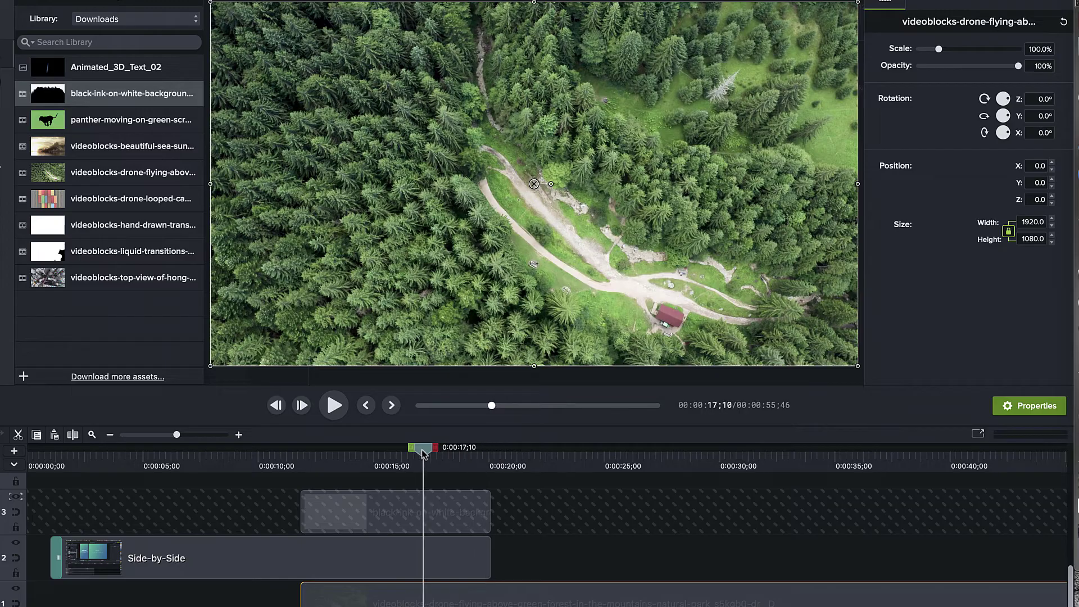
drag(310, 454, 337, 462)
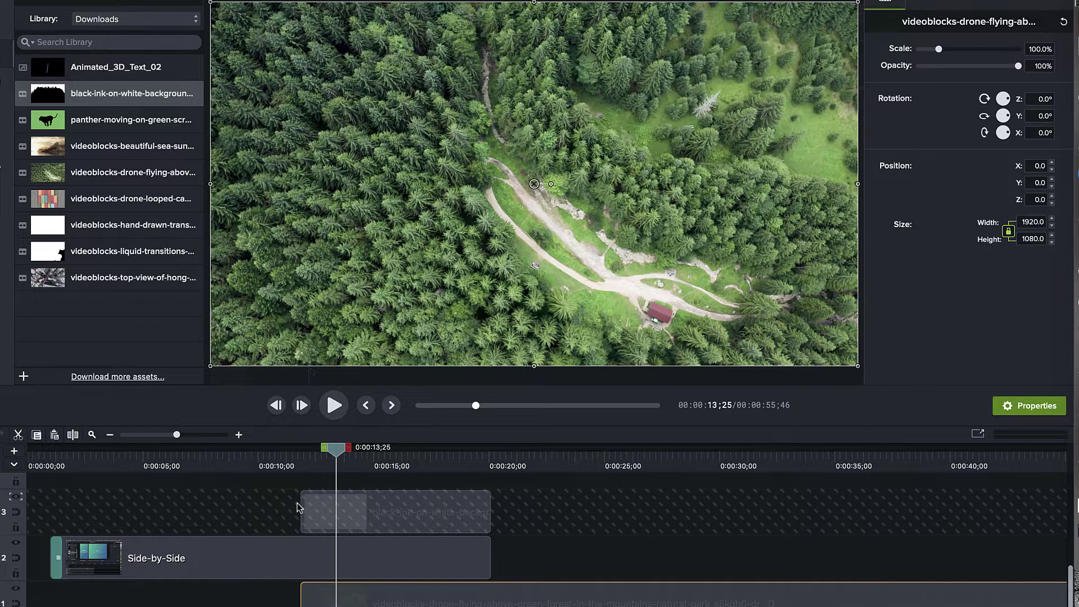
- Group the black-ink clip on Track 3 and open the new group for editing
click(344, 518)
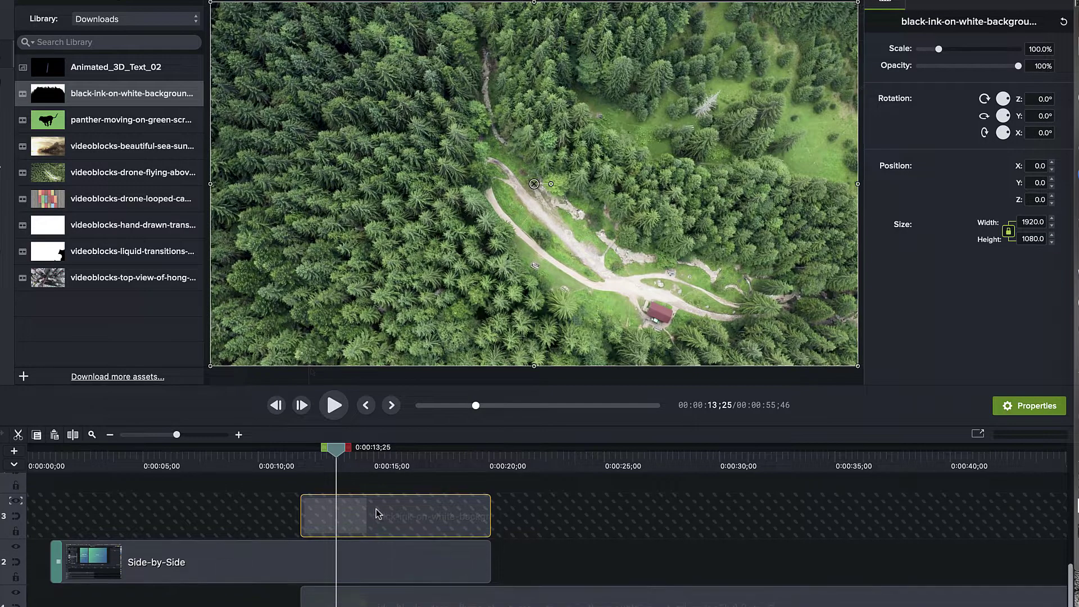
scroll(376, 513, up, 2)
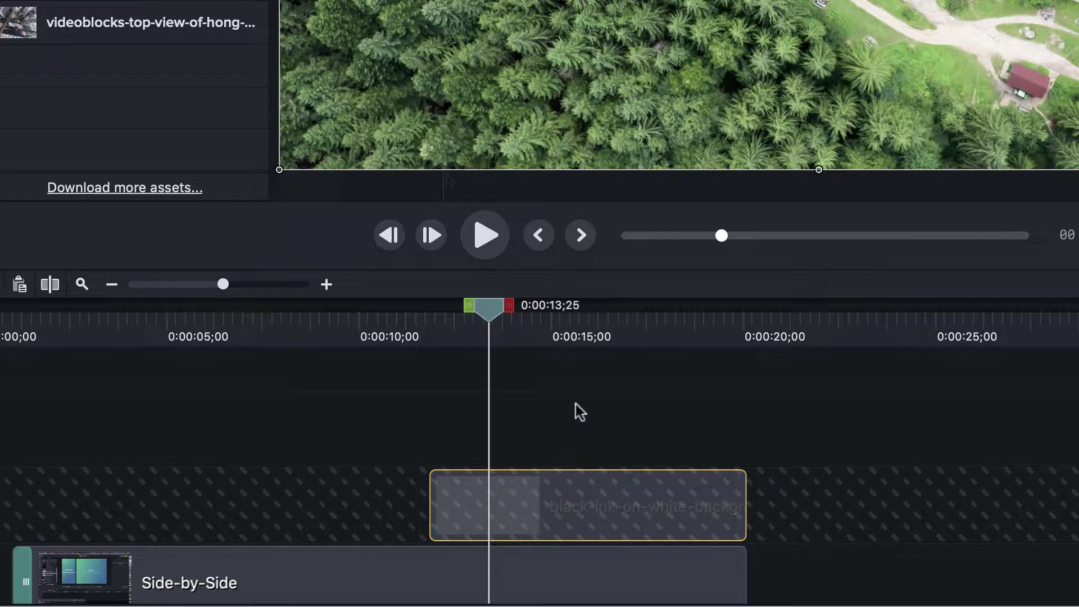
key(super+g)
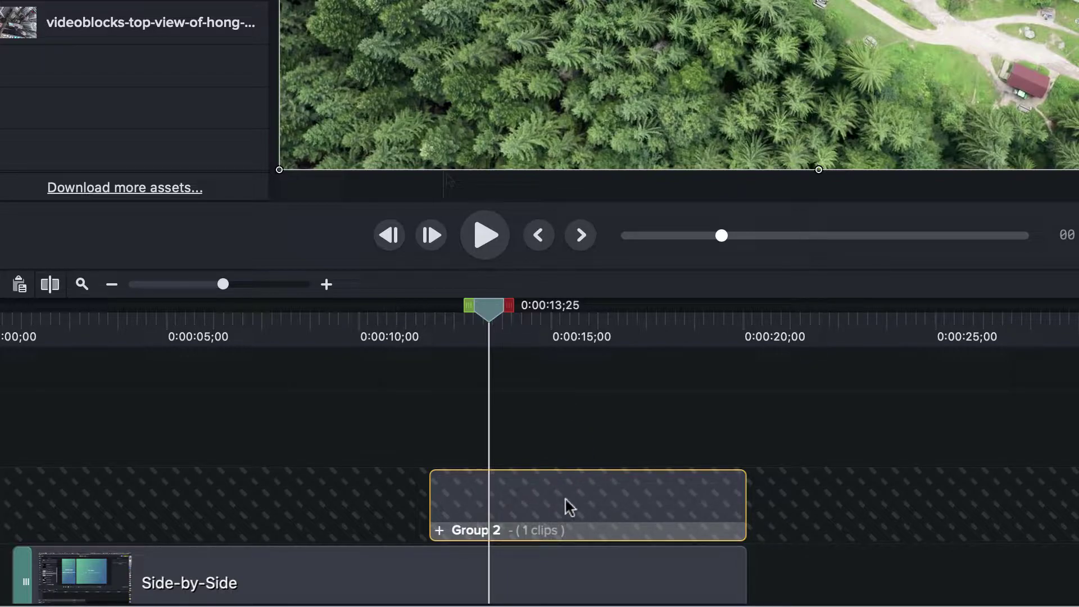
double_click(567, 528)
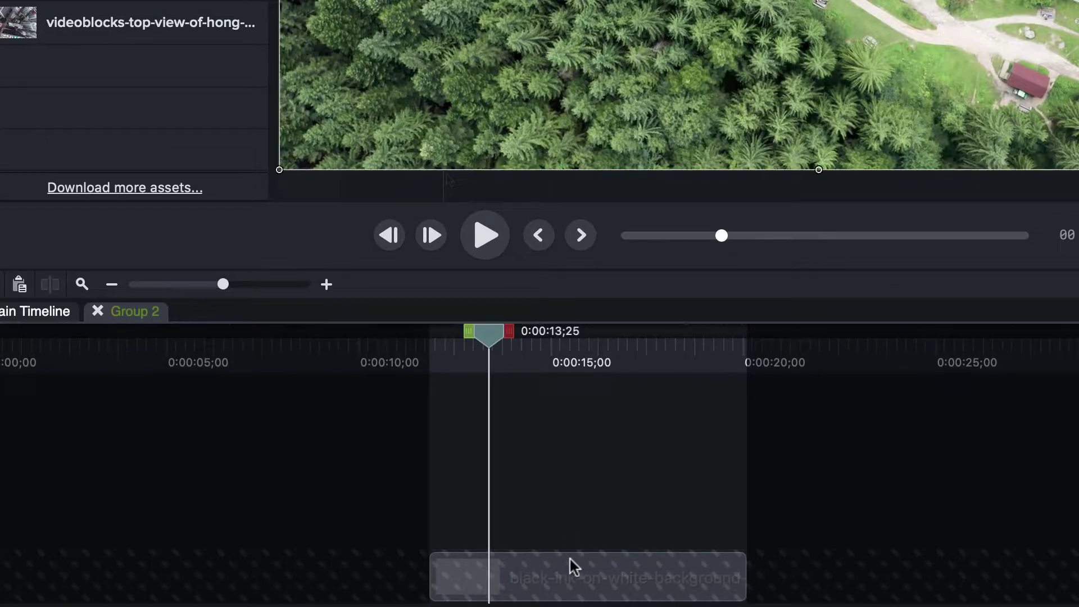
- Move the ink clip up to Track 2 inside the group and change the Track Matte Mode of the group's Track 1
drag(573, 499, 573, 544)
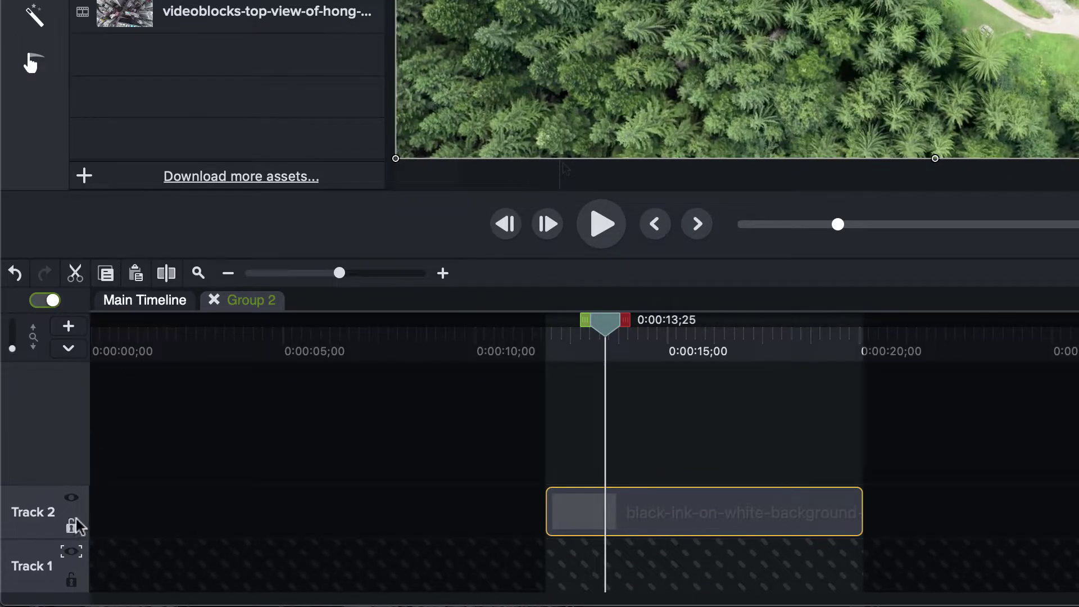
click(72, 553)
click(93, 463)
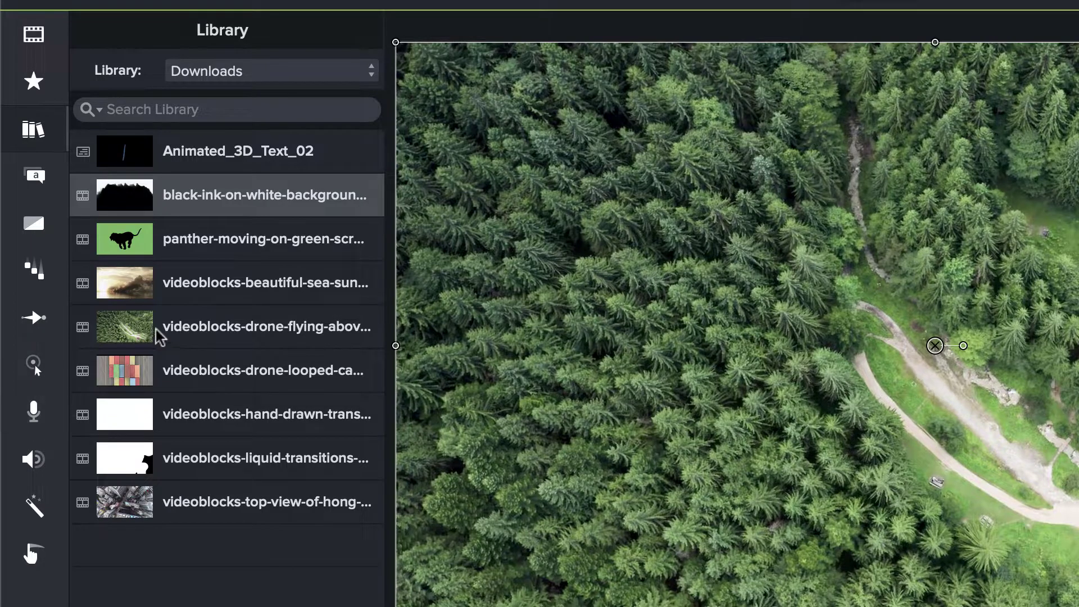
- Add the Side-by-Side recording from the media bin to Track 1 inside the group and show only the group's contents on the canvas
click(34, 35)
drag(185, 236, 554, 558)
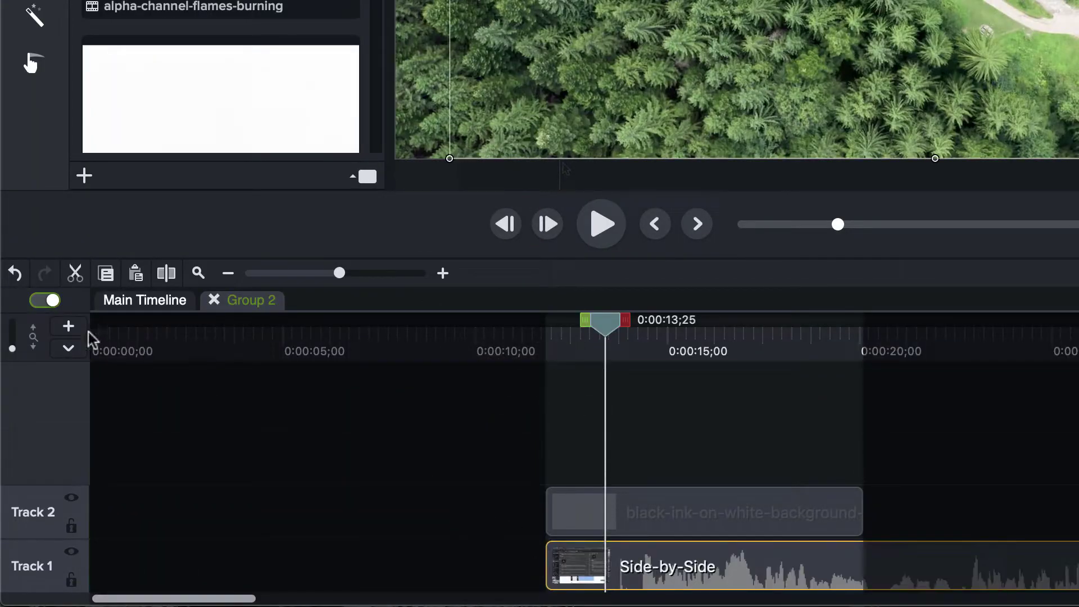
click(42, 300)
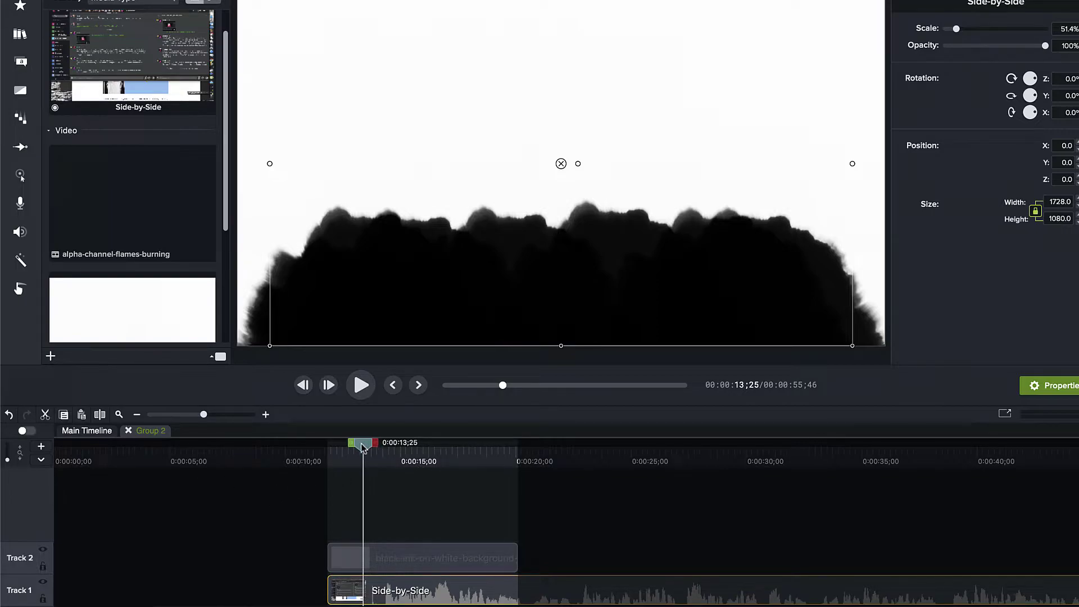
- Scrub the ink clip inside the group to 15;26, close Group 2, and restore the ungrouped black-ink clip on Track 3
click(309, 479)
mouse_move(363, 444)
mouse_down()
mouse_move(324, 448)
mouse_move(409, 446)
mouse_up()
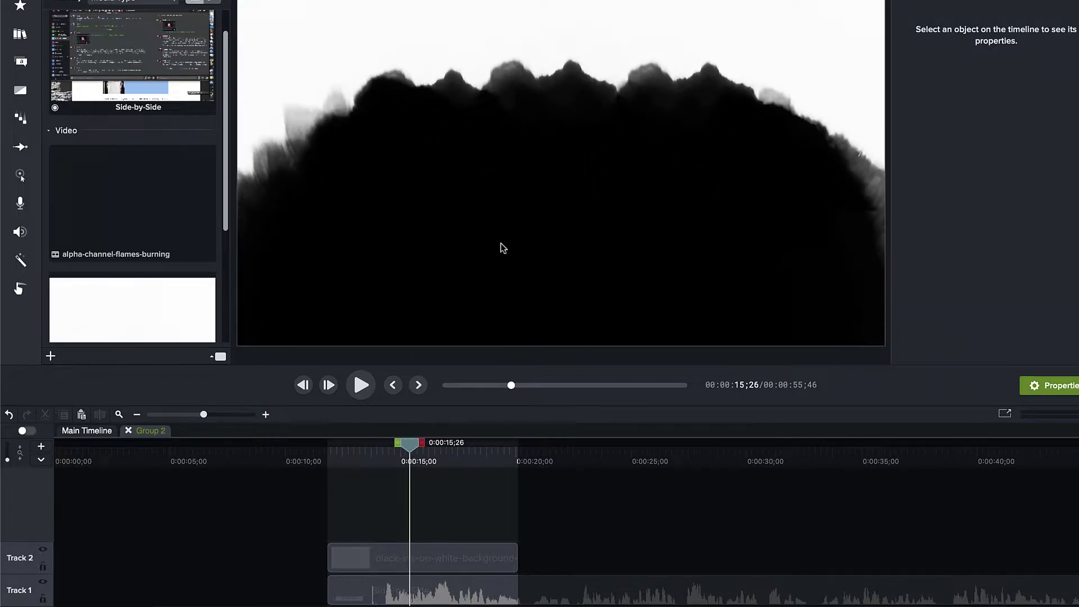
click(465, 564)
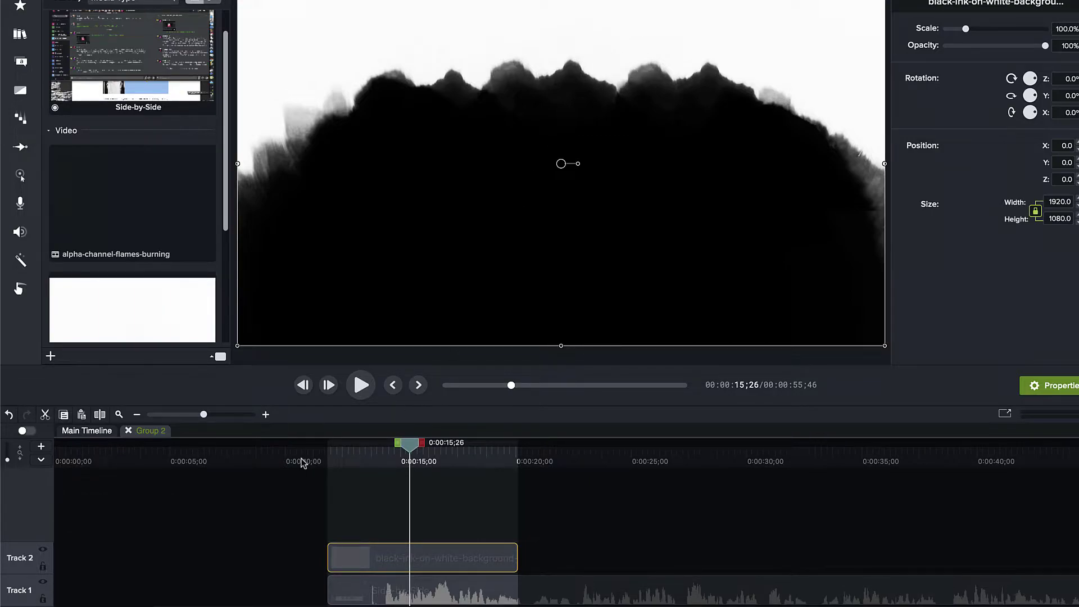
click(129, 431)
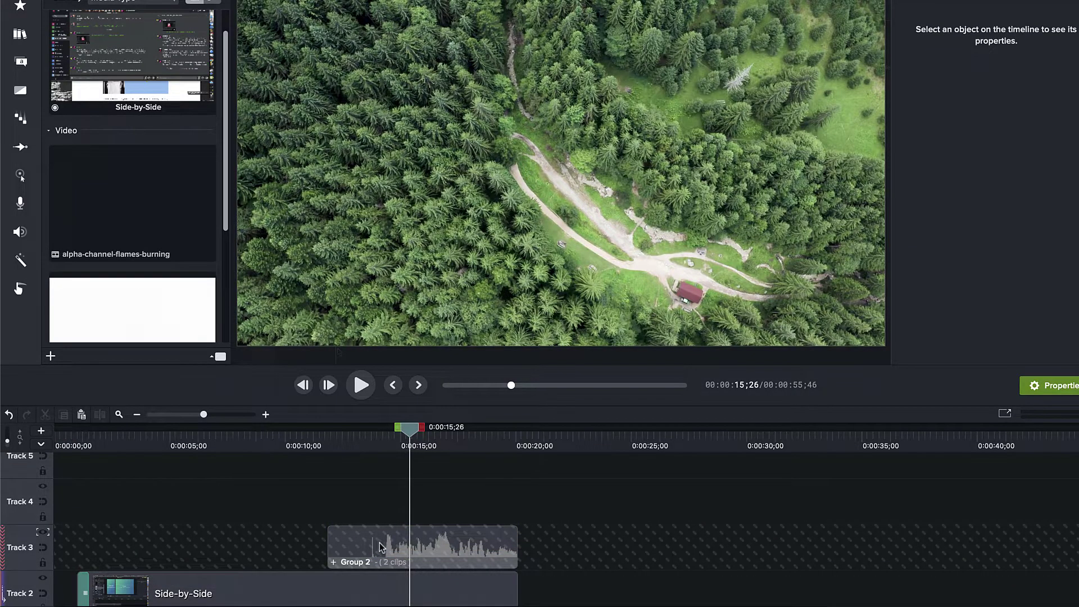
click(380, 547)
key(super+shift+g)
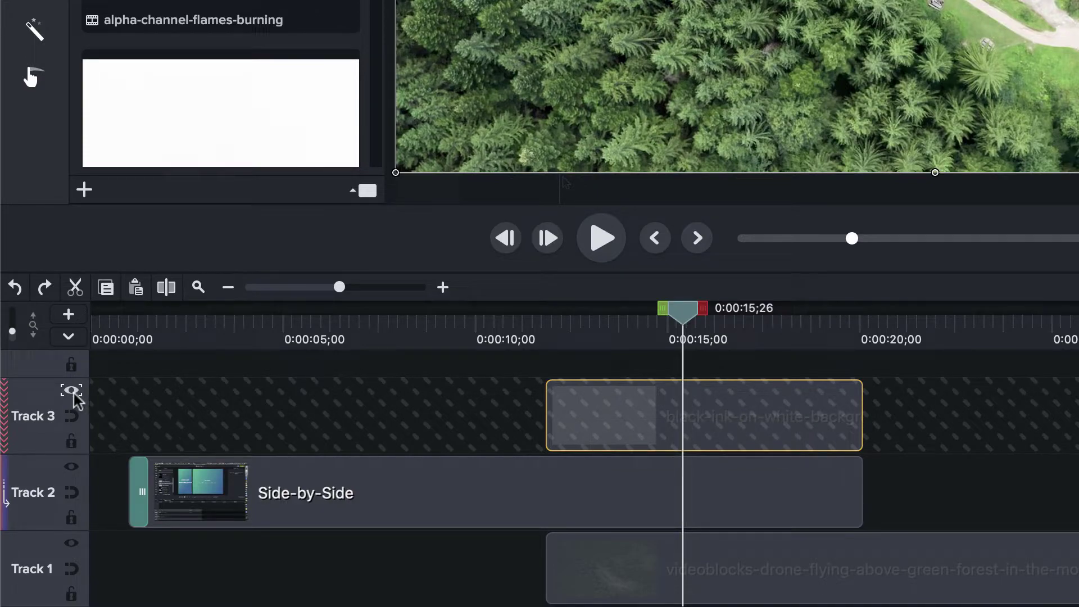
- Set the Track Matte Mode of Track 3 to Luminosity and scrub the transition forward to 18;20
click(73, 393)
click(126, 502)
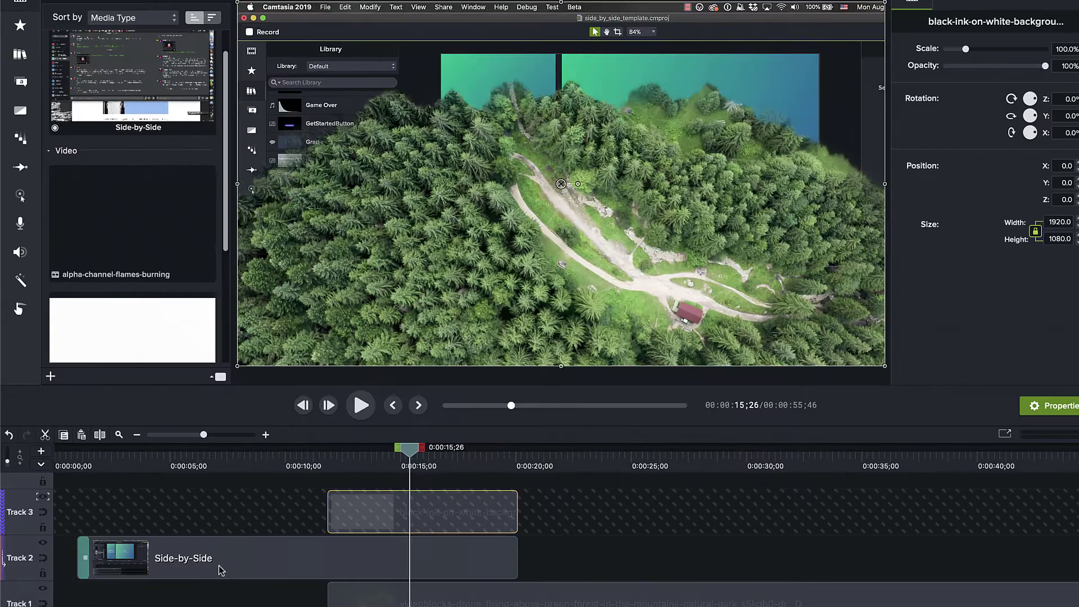
drag(413, 457, 479, 474)
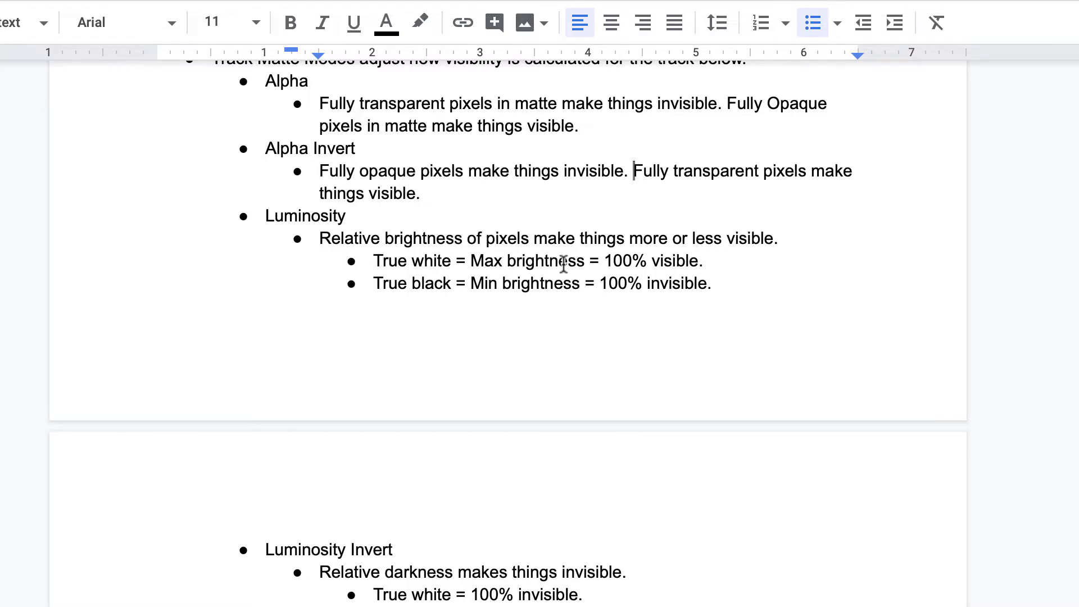
- Switch to the Google Docs notes and highlight "100% visible." in the True white line under Luminosity
click(604, 263)
drag(605, 264, 704, 262)
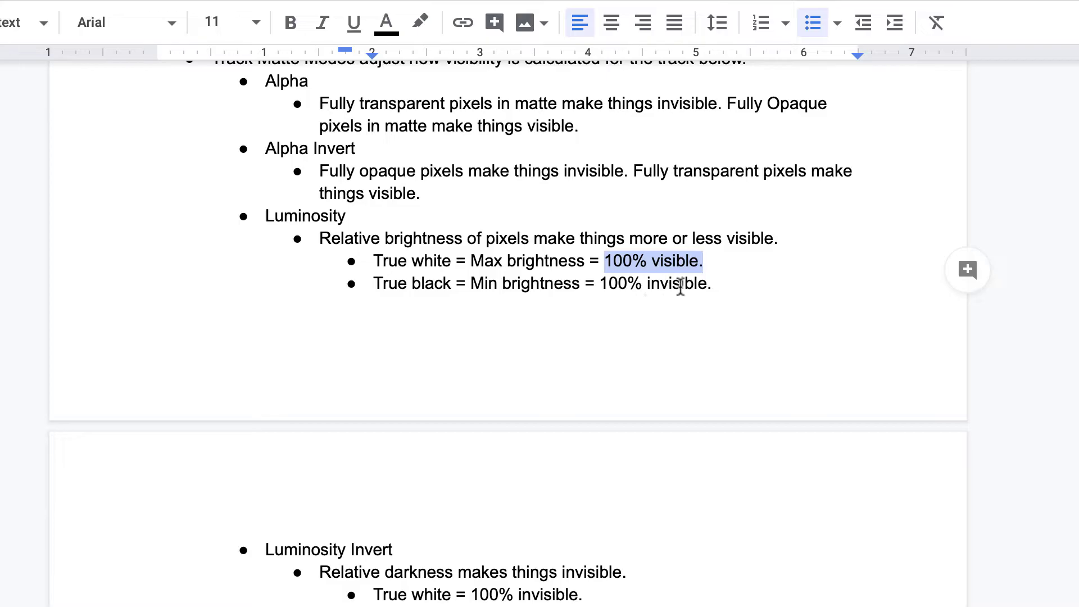
- Return to Camtasia, scrub the transition back to 14;44, and check the Track Matte Mode options of the ink clip's track
click(557, 558)
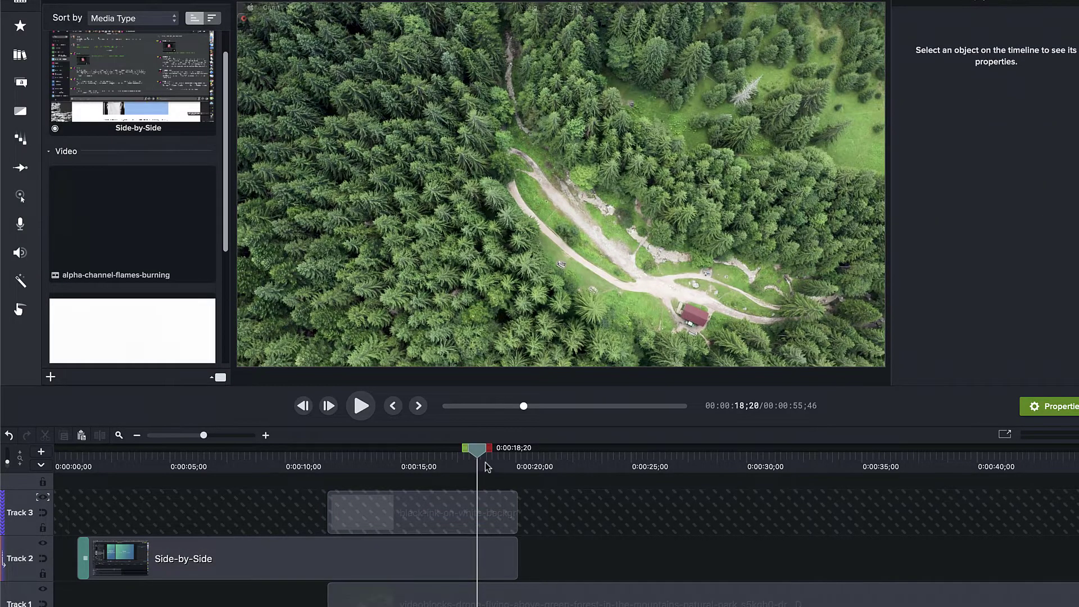
drag(476, 454, 394, 454)
click(412, 528)
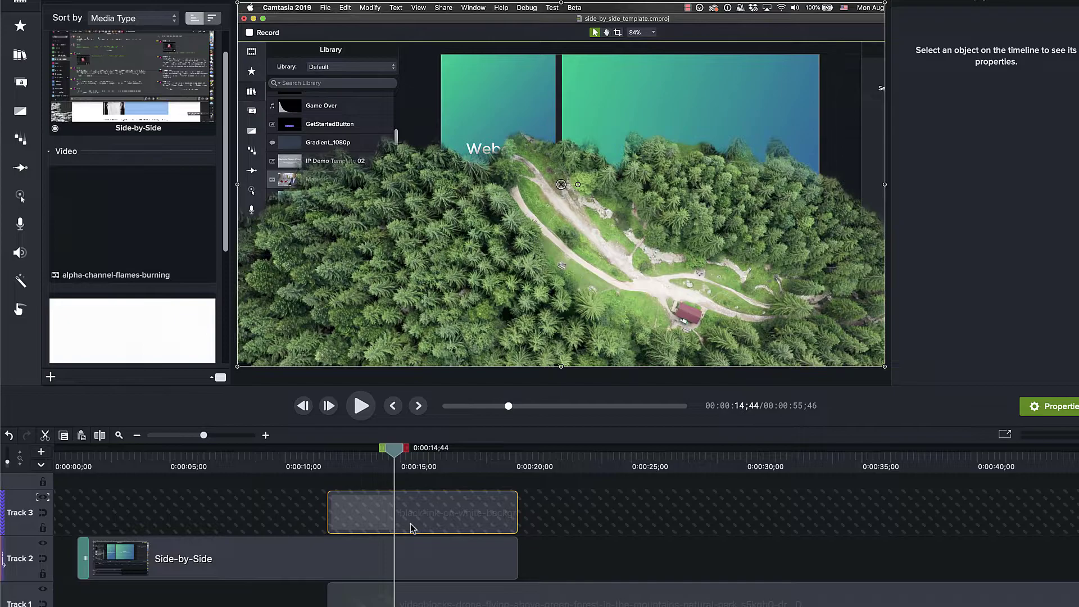
click(42, 499)
click(205, 515)
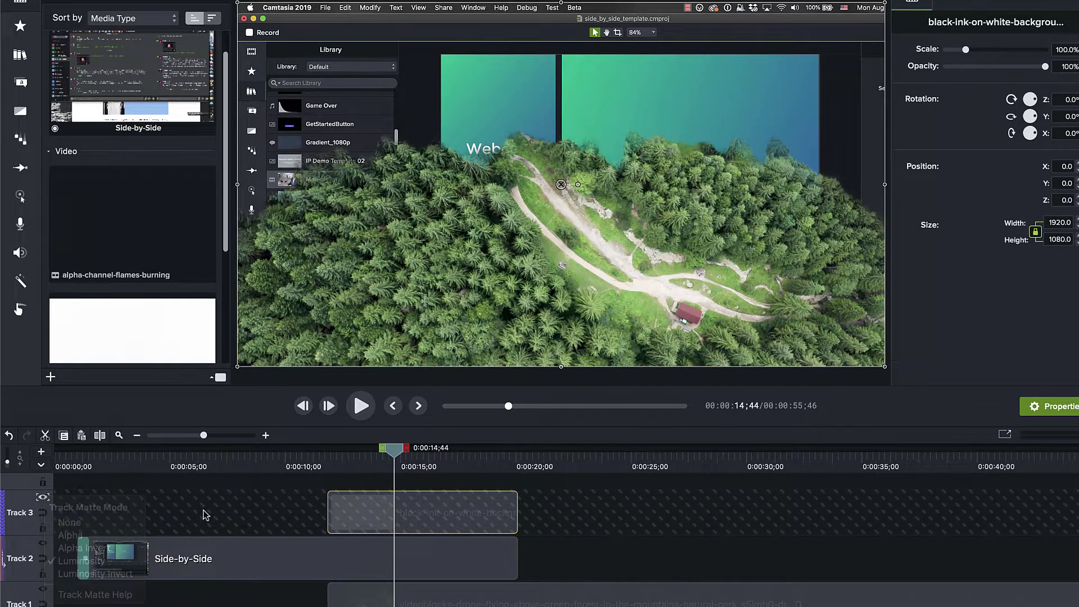
- Scrub the transition between 13;44 and 14;07, selecting the forest clip on Track 1 and the Side-by-Side clip on Track 2
drag(309, 462, 371, 467)
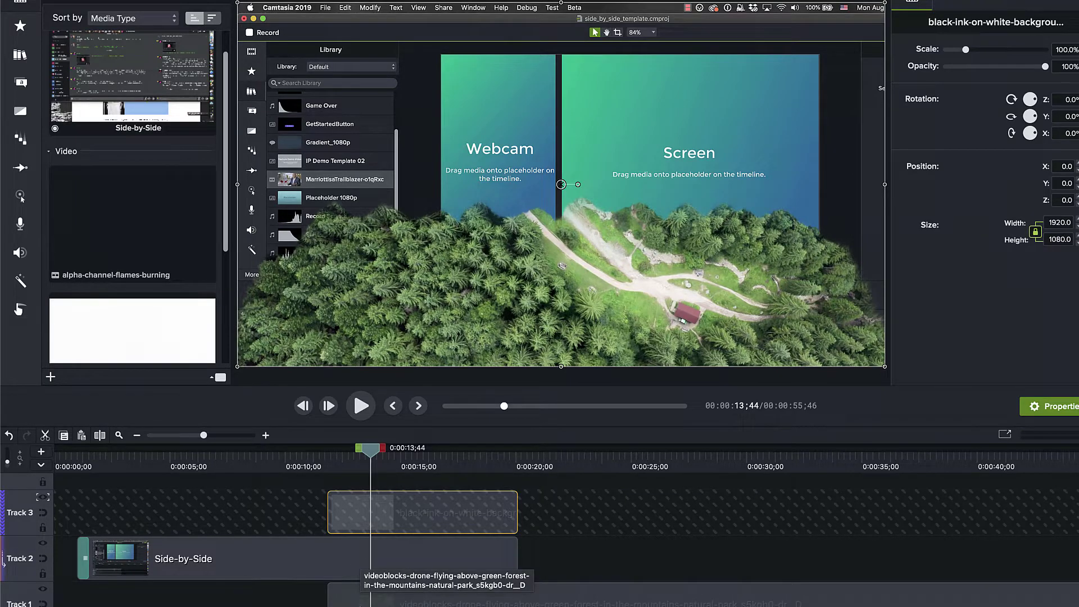
click(374, 604)
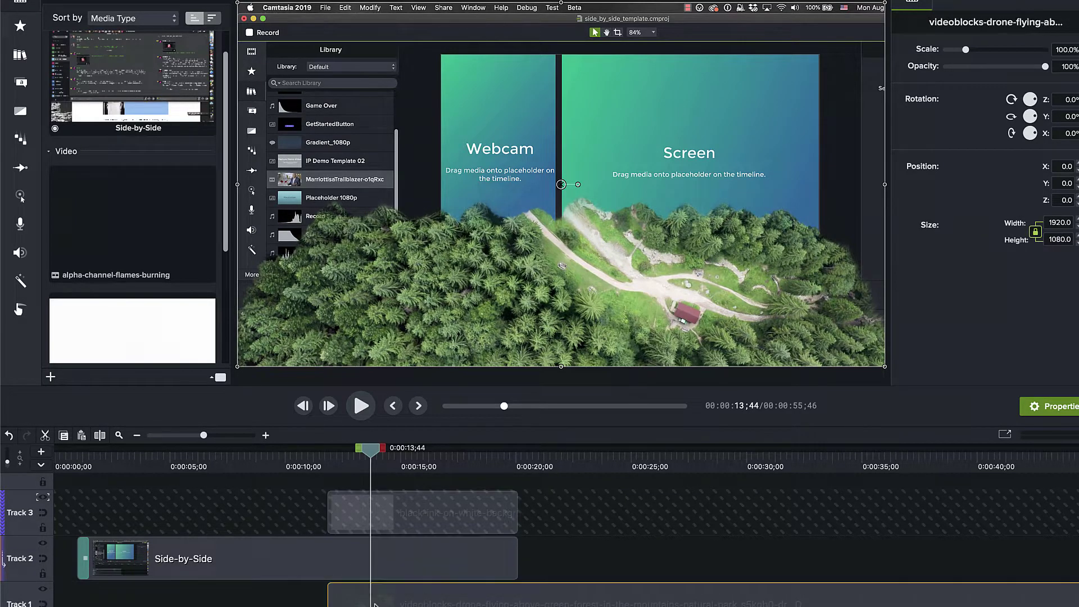
drag(374, 449, 383, 451)
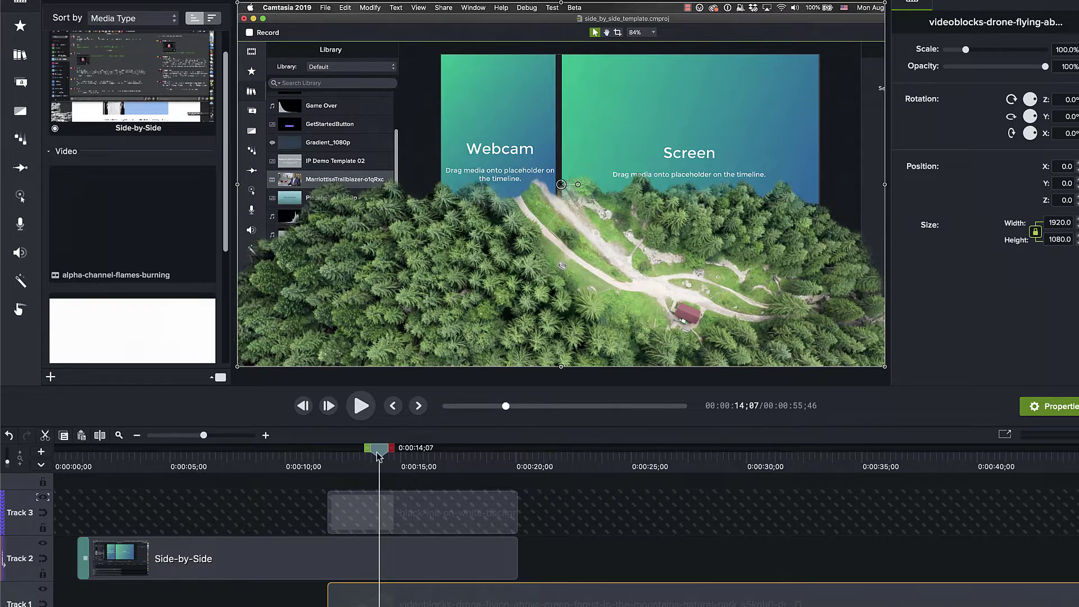
click(347, 548)
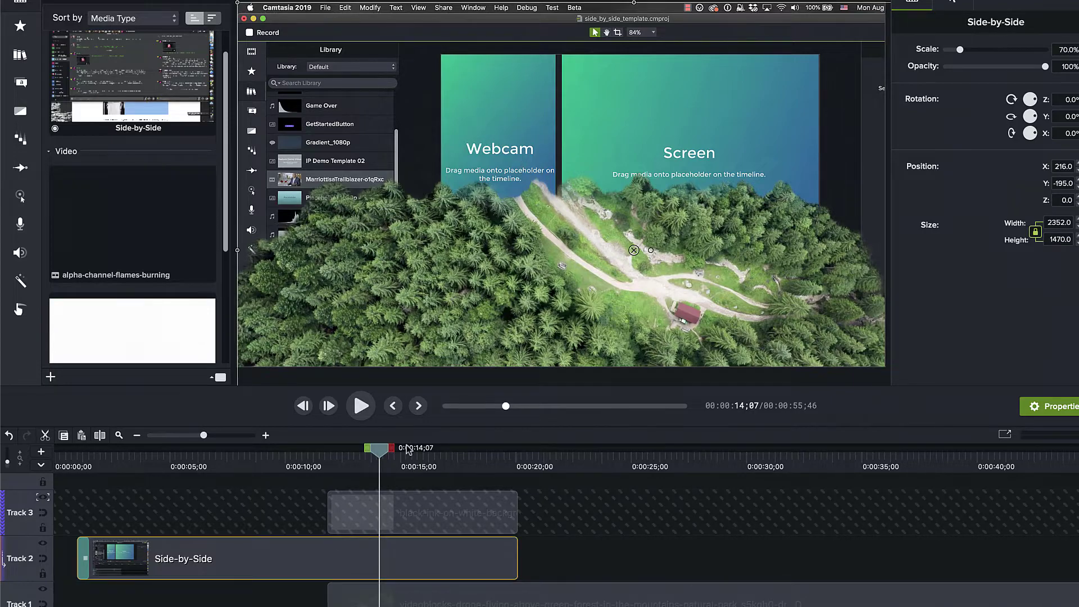
- Preview the luminosity matte transition by scrubbing to 17;26, back to 13;21, and forward through the overlap again
drag(382, 454, 381, 482)
drag(379, 453, 458, 471)
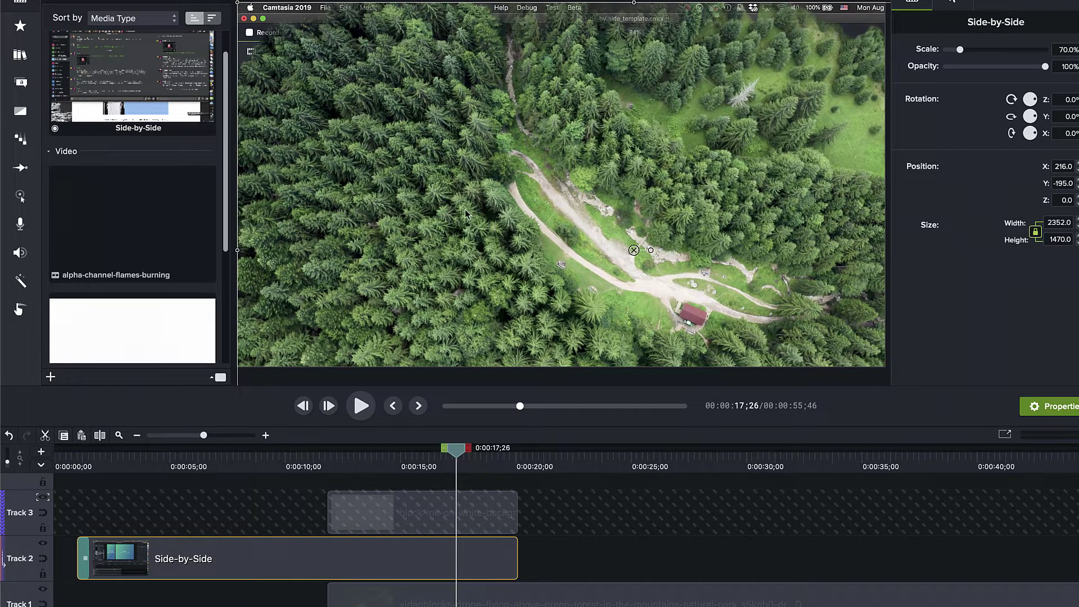
drag(458, 452, 365, 453)
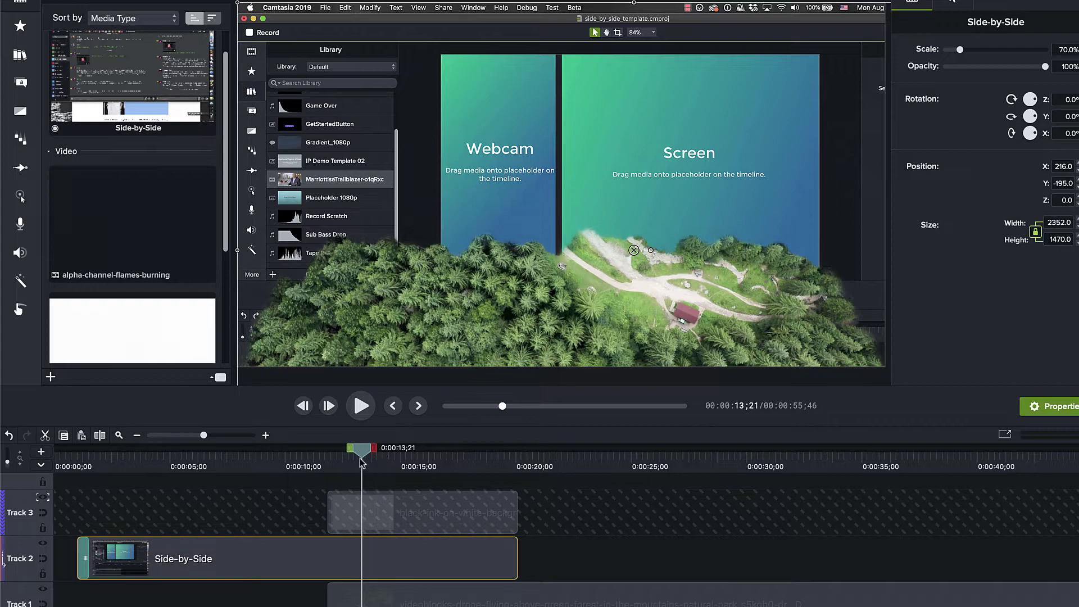
drag(370, 453, 444, 458)
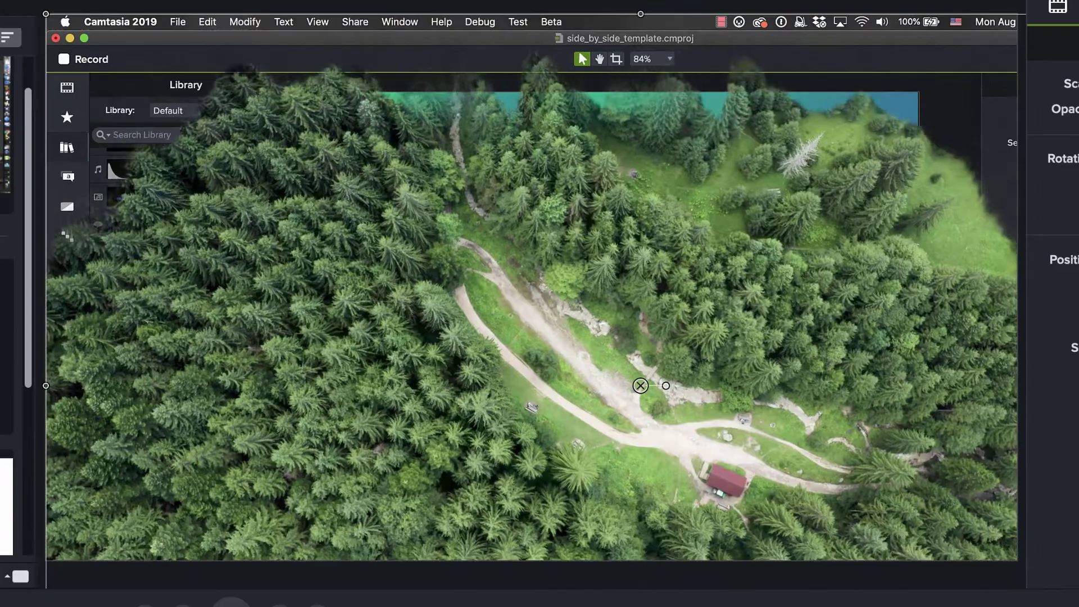